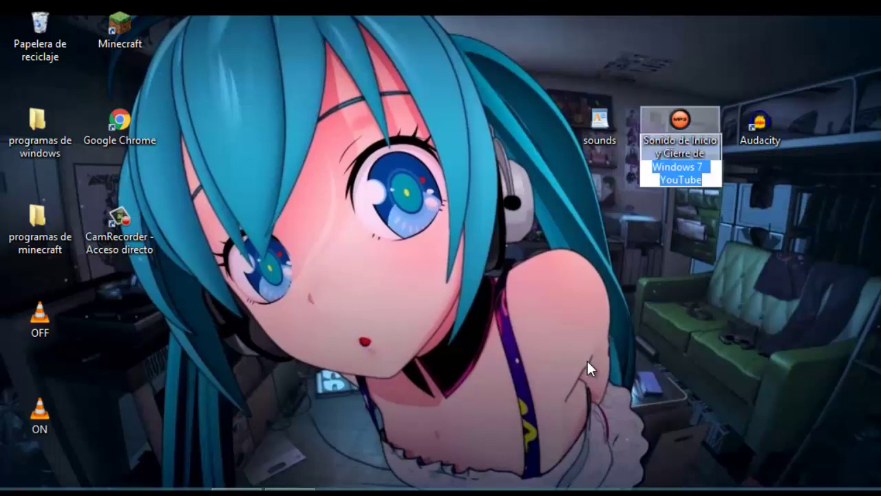
Start Audacity and import the desktop MP3 "Sonido de Inicio y Cierre de Windows 7 YouTube" into it.
key(Return)
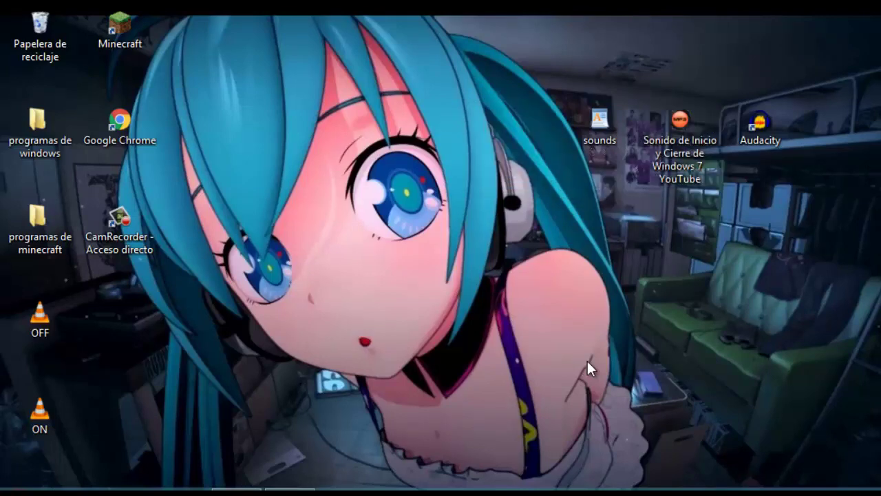
key(Right)
key(Return)
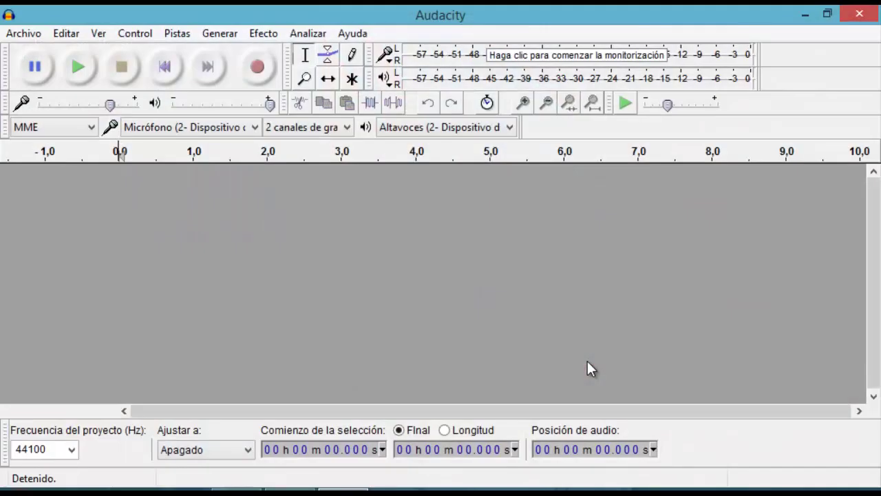
key(super+d)
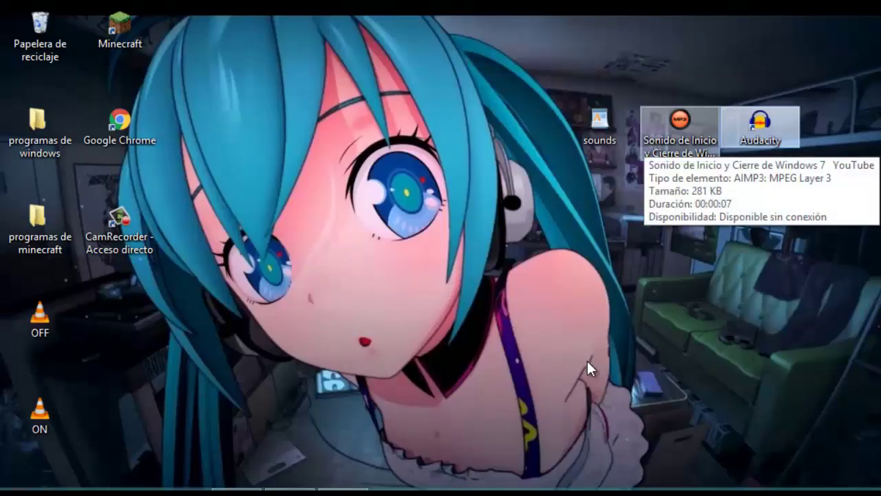
mouse_move(680, 130)
mouse_down()
mouse_move(684, 91)
mouse_move(544, 251)
mouse_move(363, 490)
mouse_up()
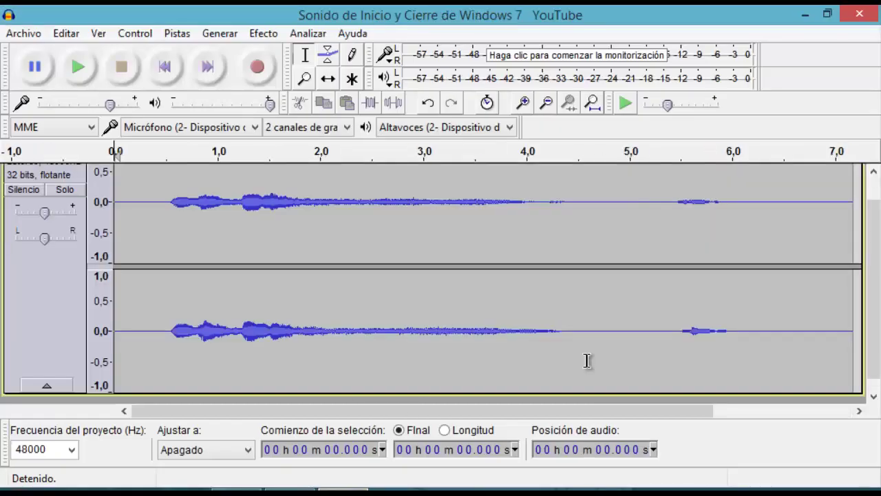
Look over the imported stereo waveform and play its opening part.
scroll(587, 361, down, 3)
scroll(587, 360, up, 3)
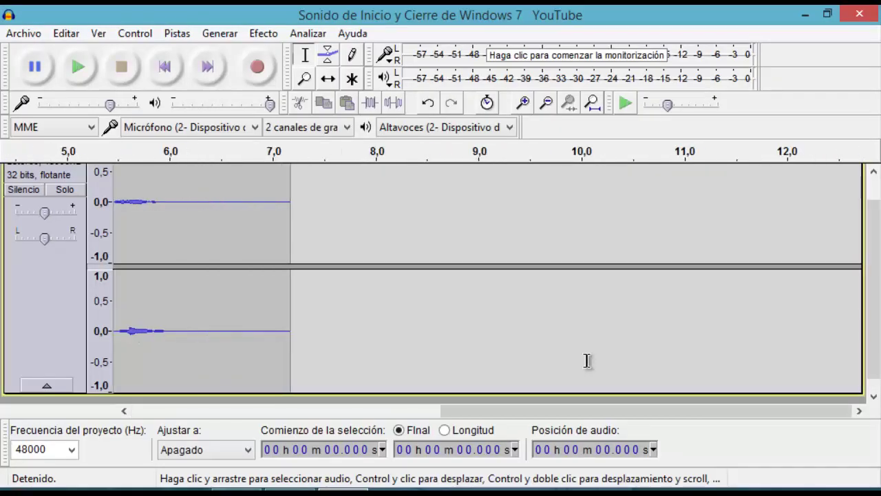
scroll(587, 360, left, 6)
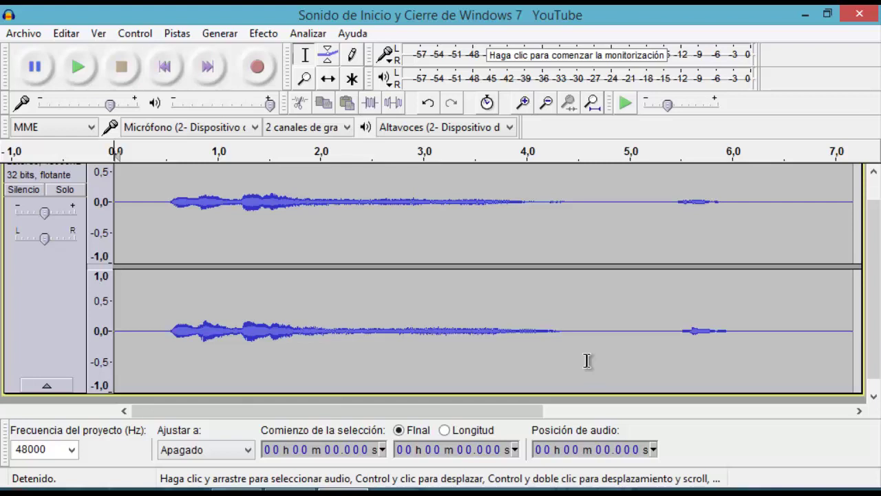
key(Right)
scroll(587, 360, up, 1)
key(Left)
scroll(587, 360, down, 1)
key(space)
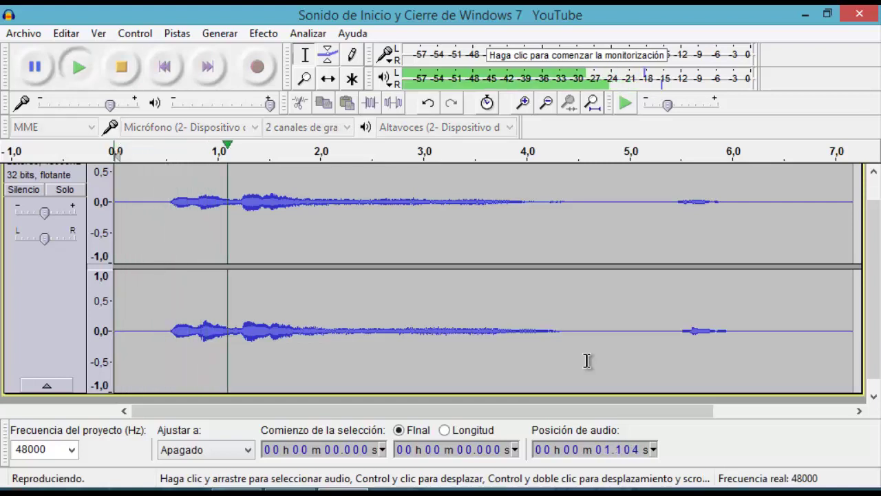
key(space)
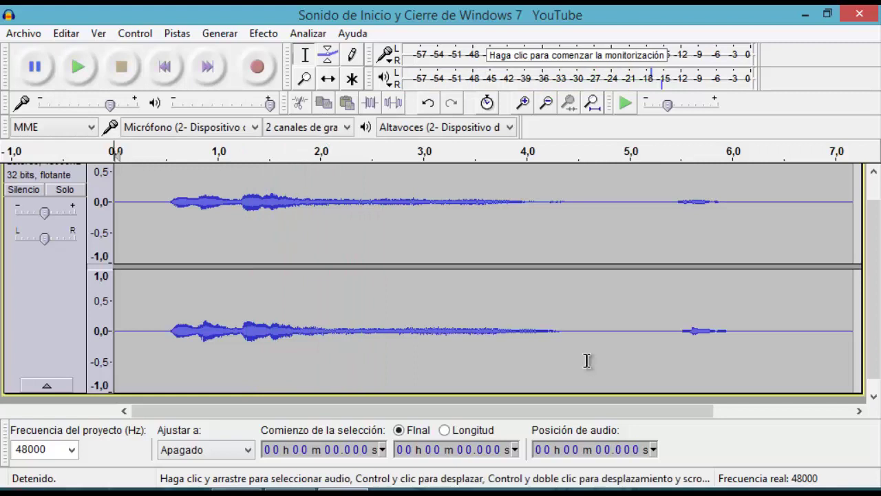
Delete the silence from 0 to 0.518 s at the start of the track and play the trimmed beginning.
mouse_move(166, 331)
mouse_down()
mouse_move(154, 331)
mouse_move(450, 330)
mouse_move(158, 331)
mouse_move(433, 330)
mouse_up()
scroll(433, 330, up, 1)
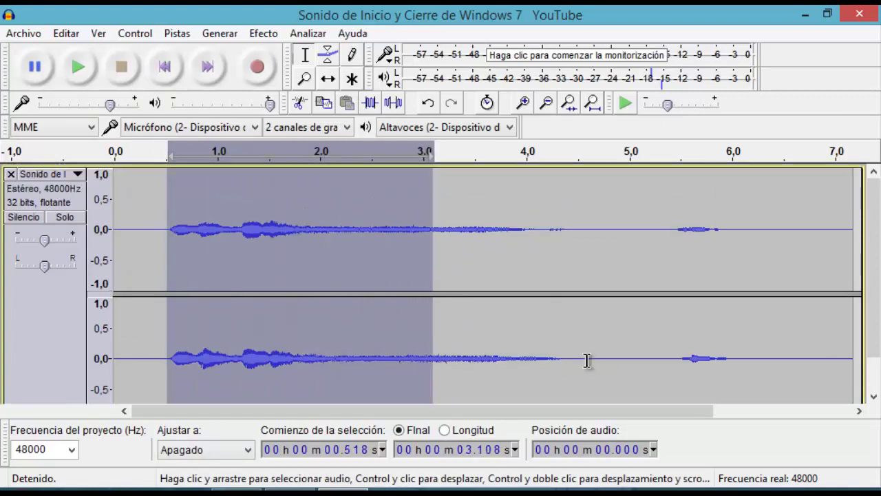
click(180, 330)
scroll(180, 330, down, 1)
drag(167, 330, 104, 330)
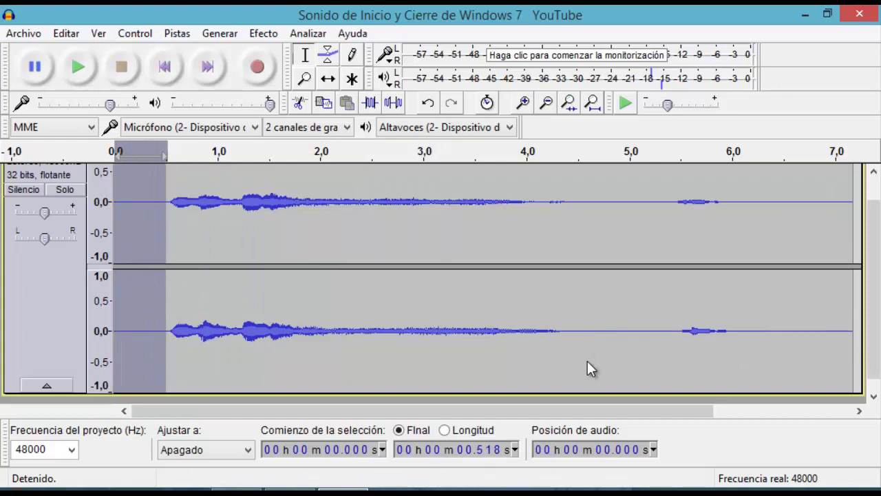
key(Delete)
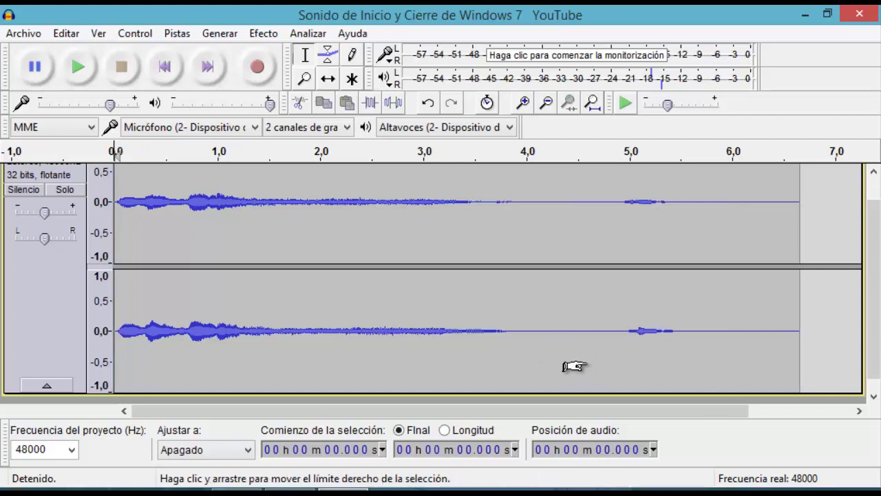
key(space)
key(space)
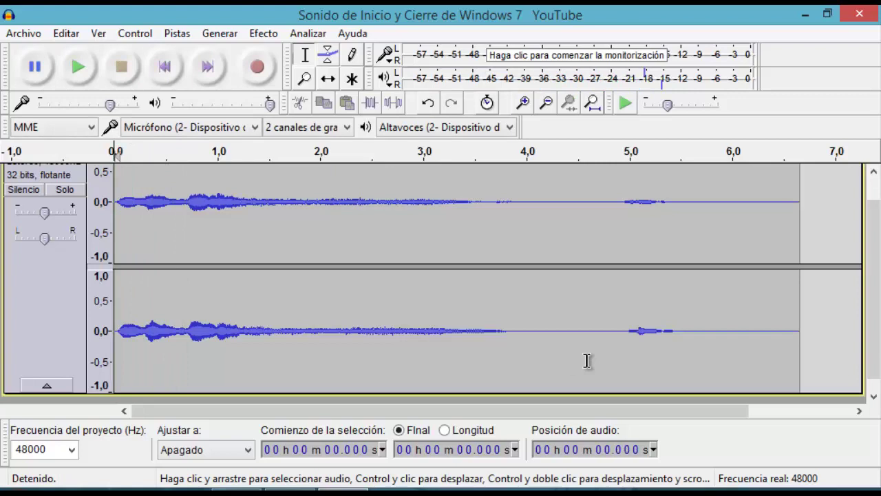
Copy the closing-sound section from 3.968 s to the track's end at 6.658 s and delete it from the track.
click(523, 361)
drag(522, 361, 800, 361)
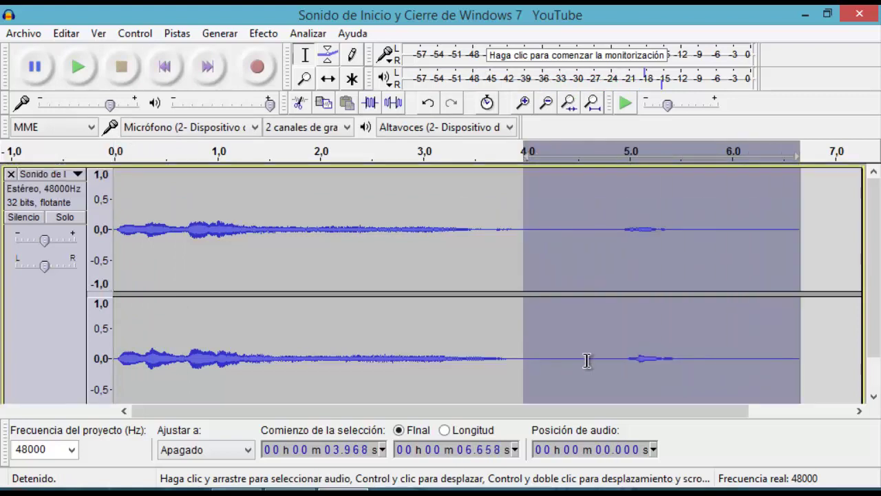
key(ctrl+c)
key(ctrl)
key(Delete)
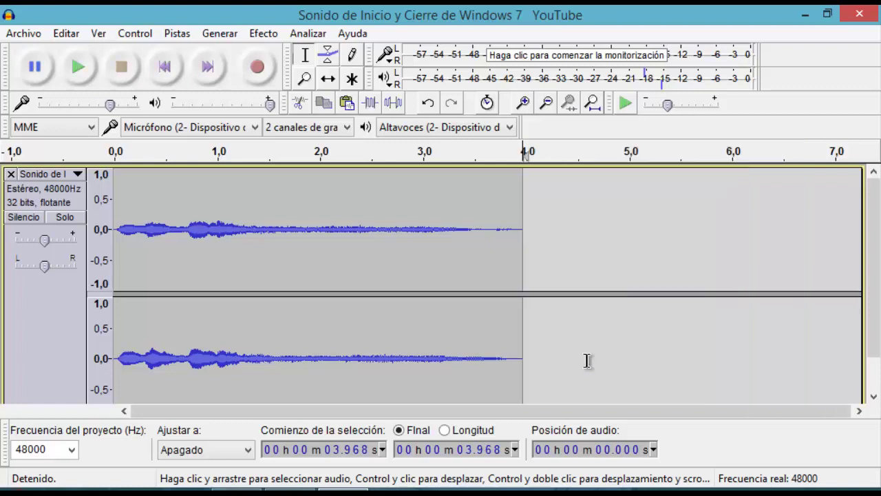
Play the remaining startup sound from the beginning to check the cut.
key(Home)
scroll(587, 361, down, 1)
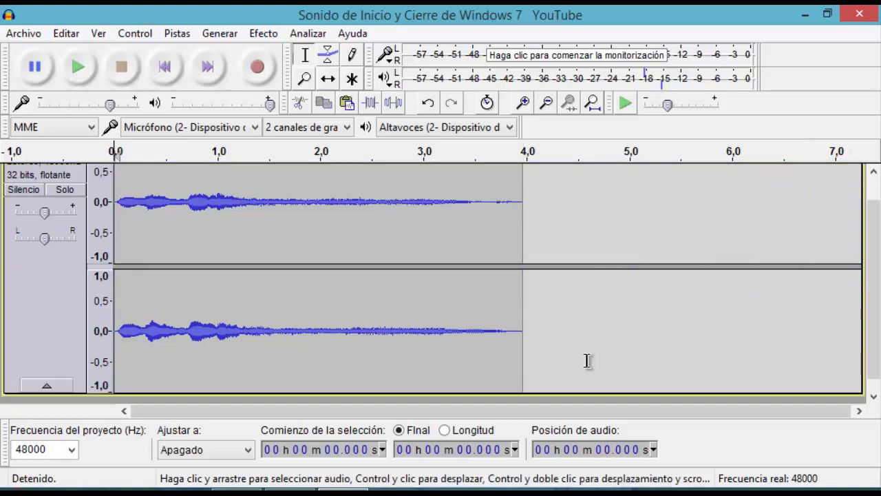
key(space)
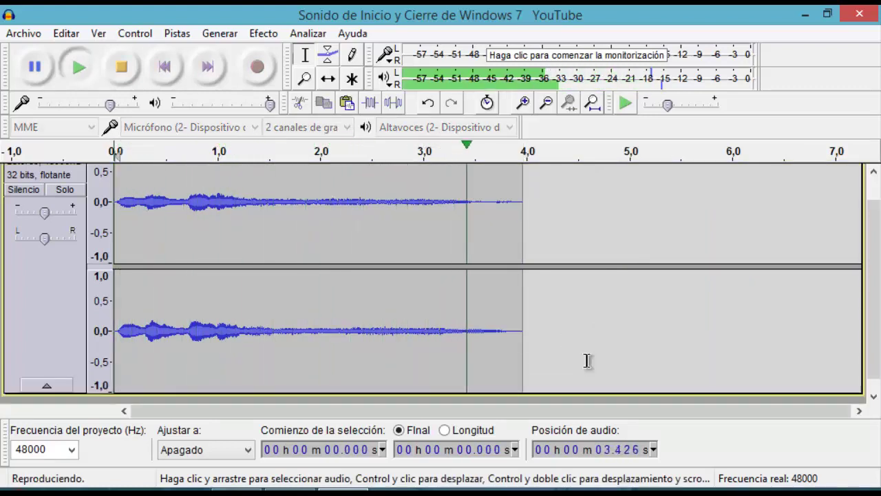
click(554, 364)
scroll(587, 362, up, 1)
Open a new empty project window and paste the copied closing-sound section into it.
key(alt+a)
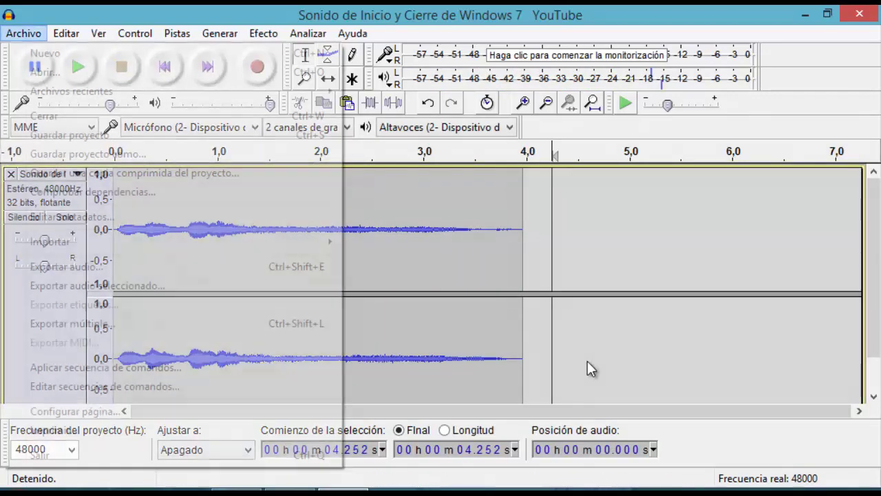
key(Escape)
key(Escape)
key(ctrl+w)
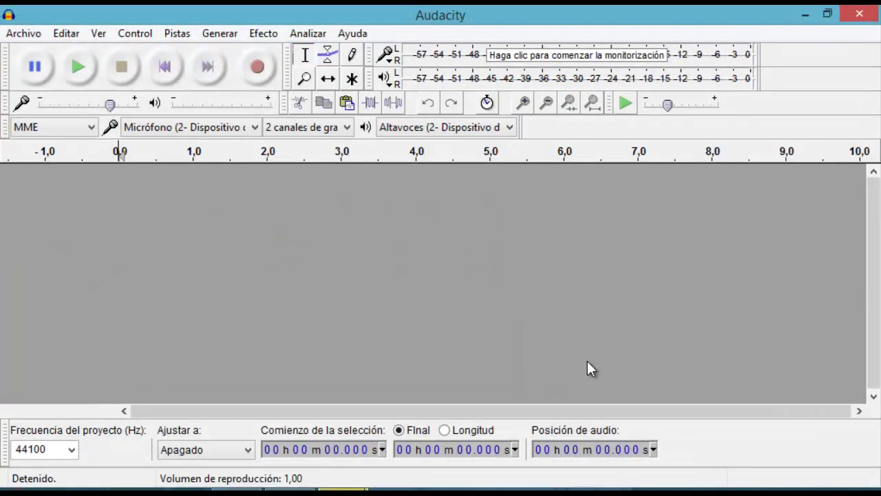
key(ctrl+v)
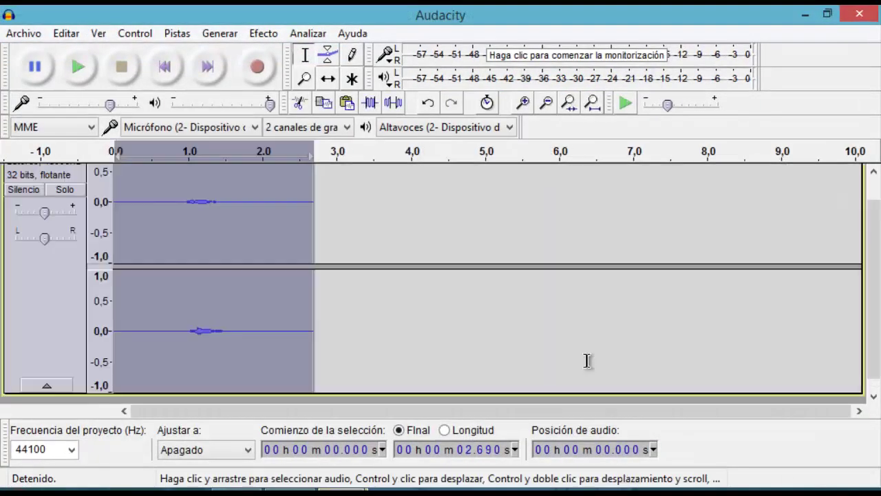
Delete the first 0.940 s of silence from the pasted closing sound and play the result.
key(Home)
key(Right)
key(Right)
key(Right)
key(Right)
key(Right)
key(Right)
key(Right)
key(Right)
key(Right)
key(Right)
key(Right)
key(Right)
key(Right)
key(Right)
key(Right)
key(Right)
key(Right)
key(Right)
key(Right)
key(Right)
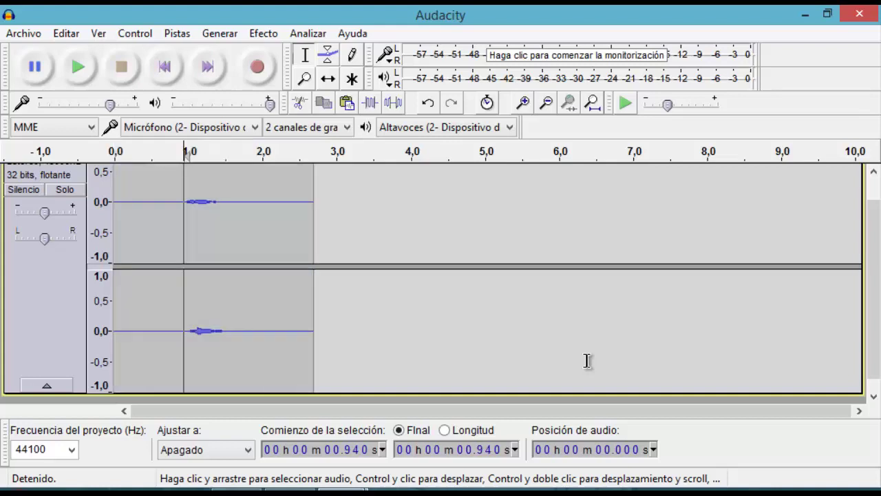
key(shift+Home)
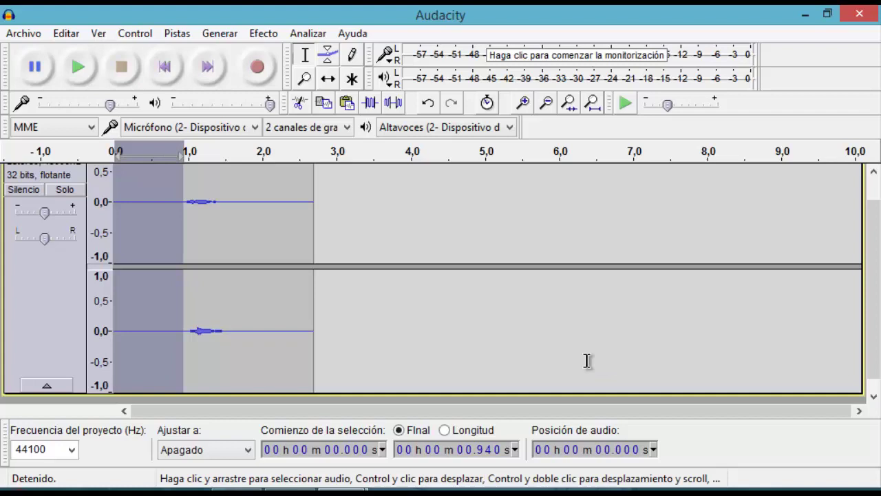
key(Delete)
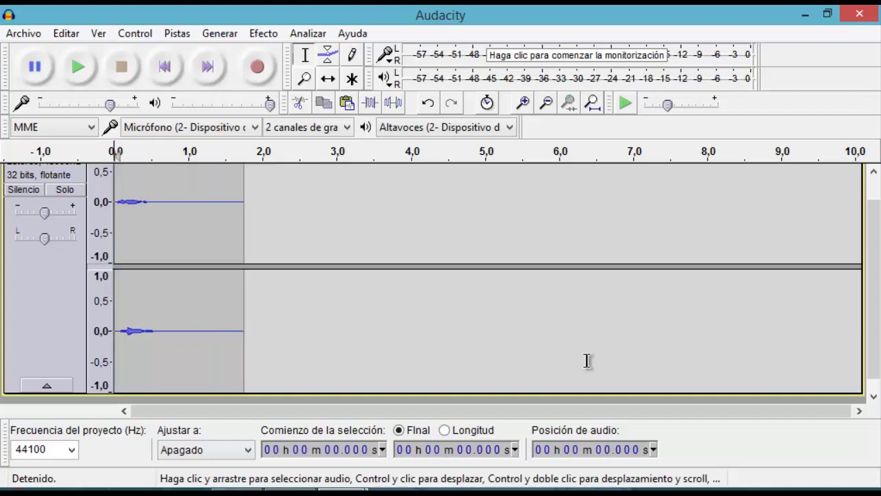
key(space)
key(space)
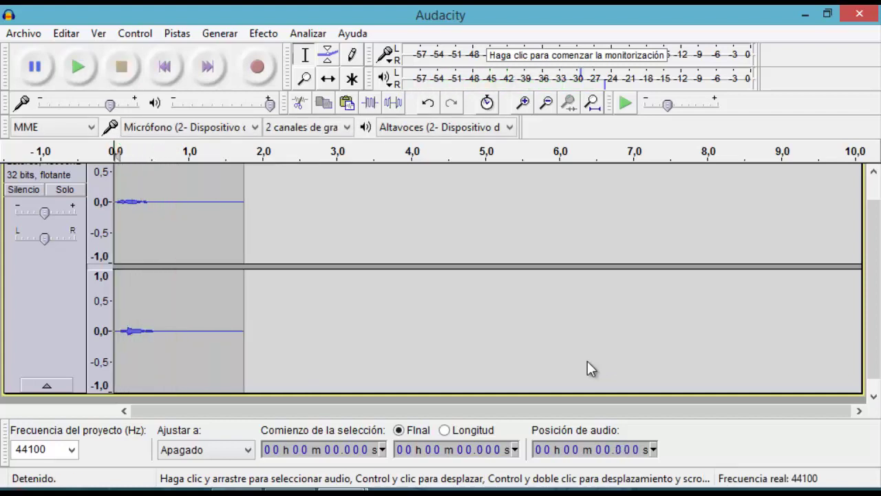
Switch back to the startup sound project and open its audio export dialog.
click(342, 490)
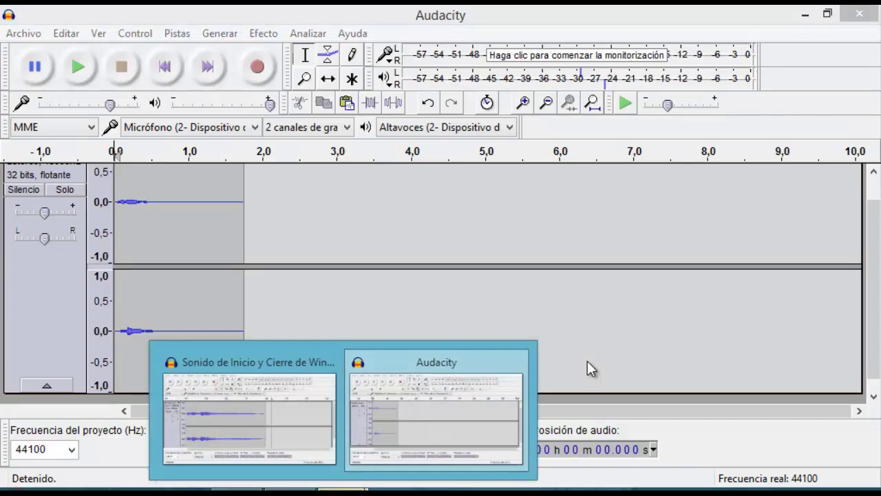
click(343, 489)
click(343, 490)
click(249, 419)
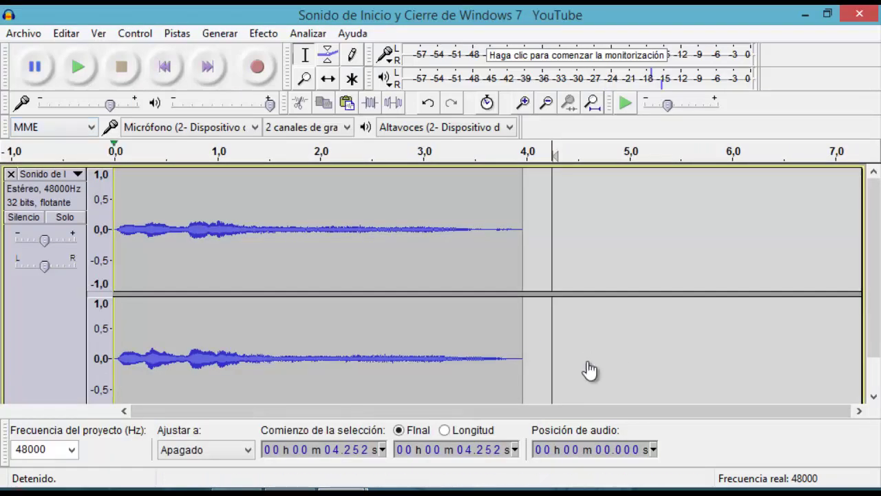
click(23, 33)
key(Down)
key(Return)
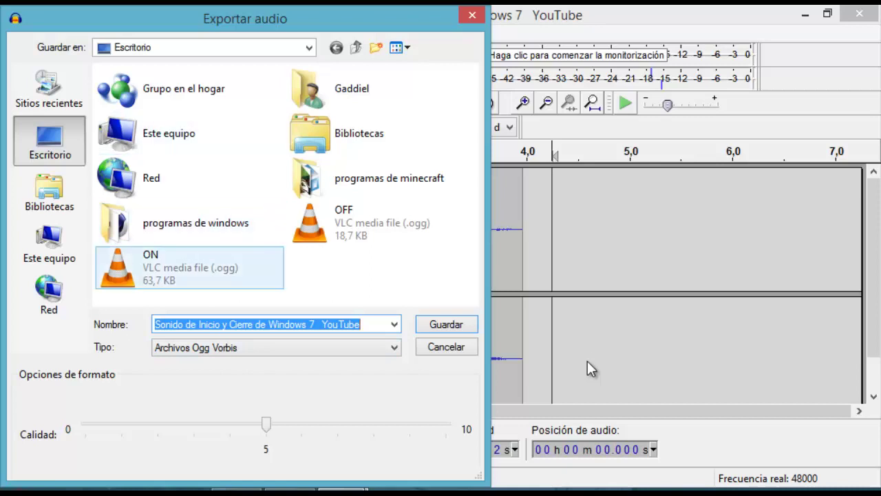
Review the available export file types, keeping Ogg Vorbis as the format.
click(394, 347)
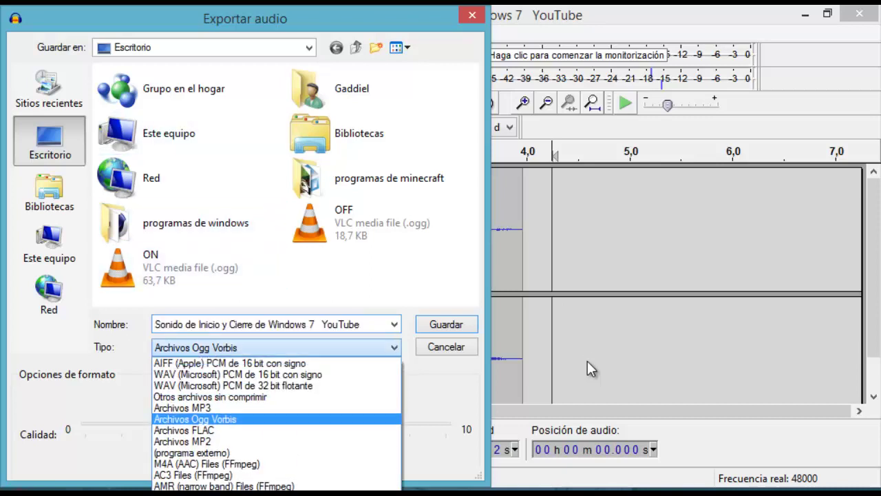
key(Up)
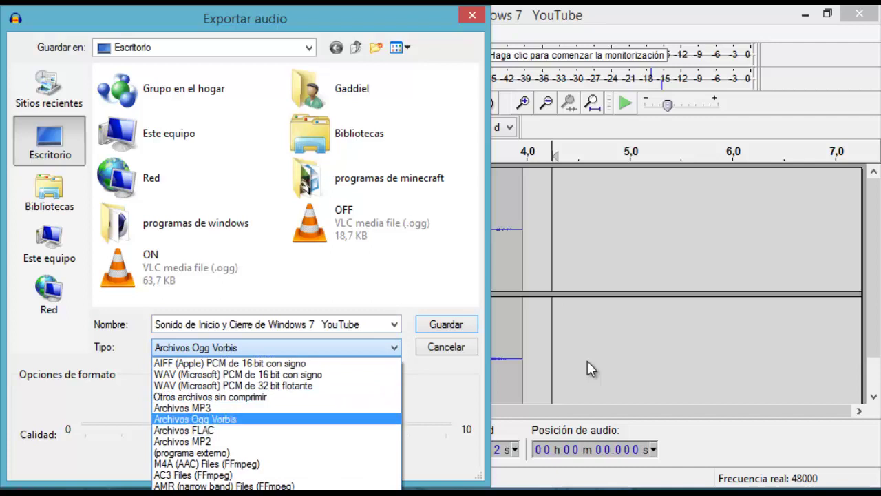
key(Up)
key(Up)
key(Escape)
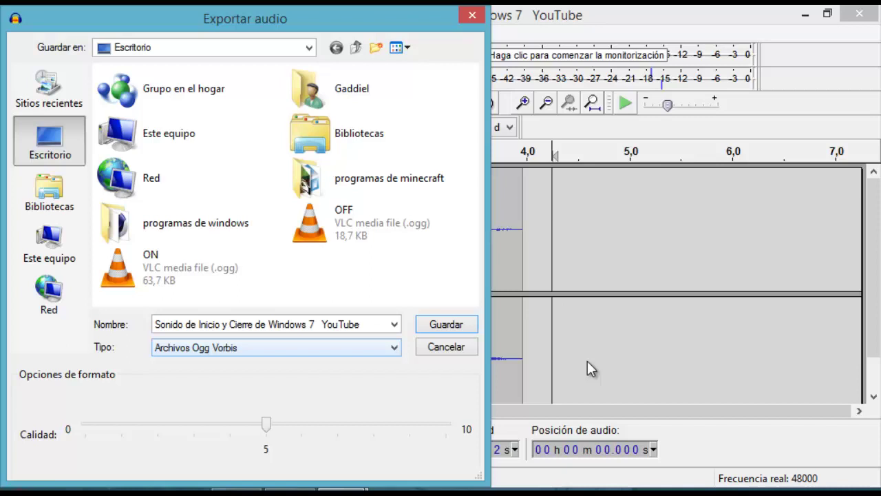
Replace the export file name with "on" and cancel the export.
key(shift+Tab)
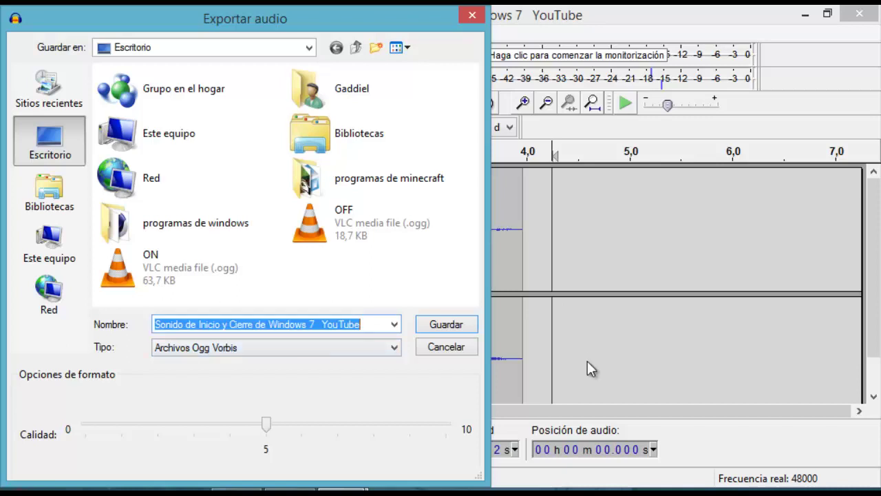
key(BackSpace)
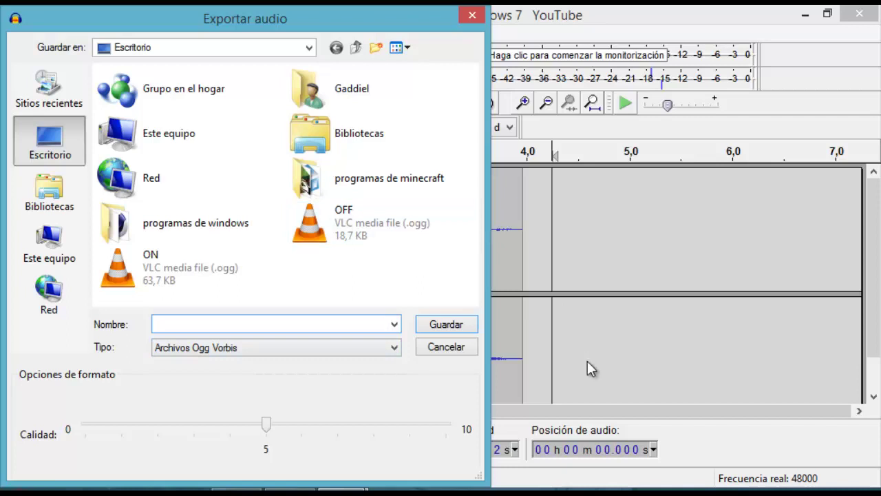
text(on)
key(Escape)
Close the closing-sound and startup-sound projects without saving their changes.
key(super+6)
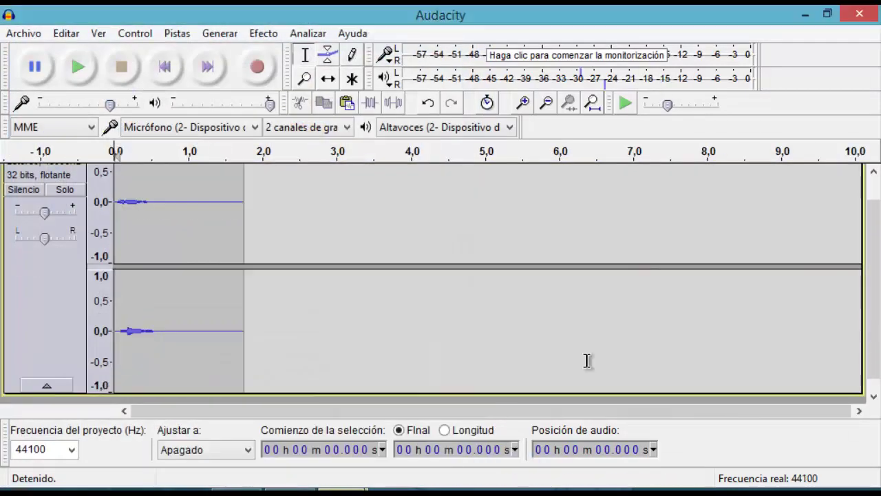
click(860, 14)
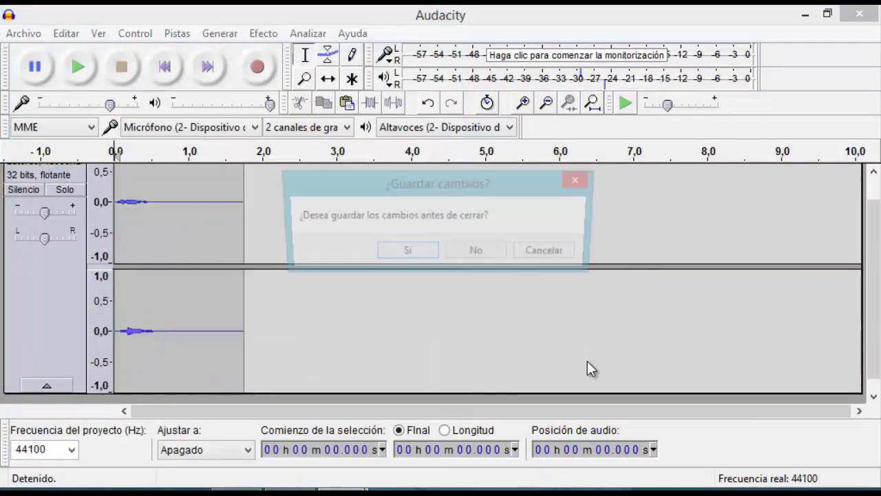
key(n)
key(ctrl+w)
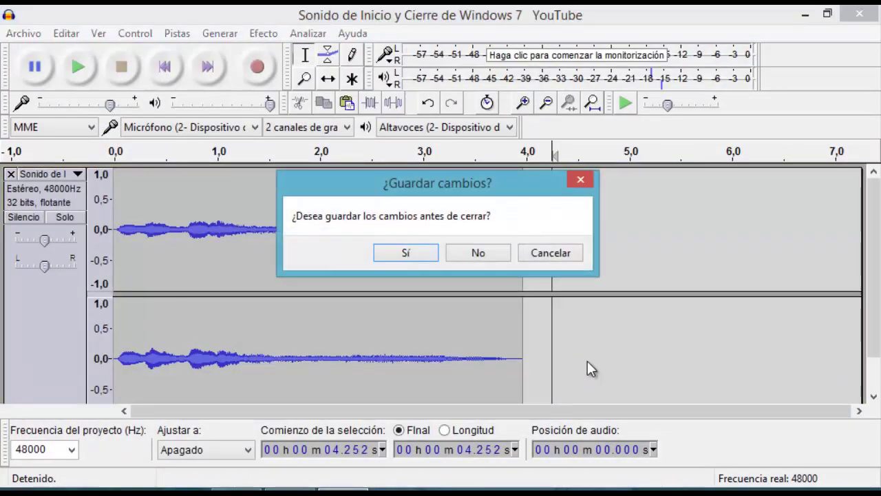
key(n)
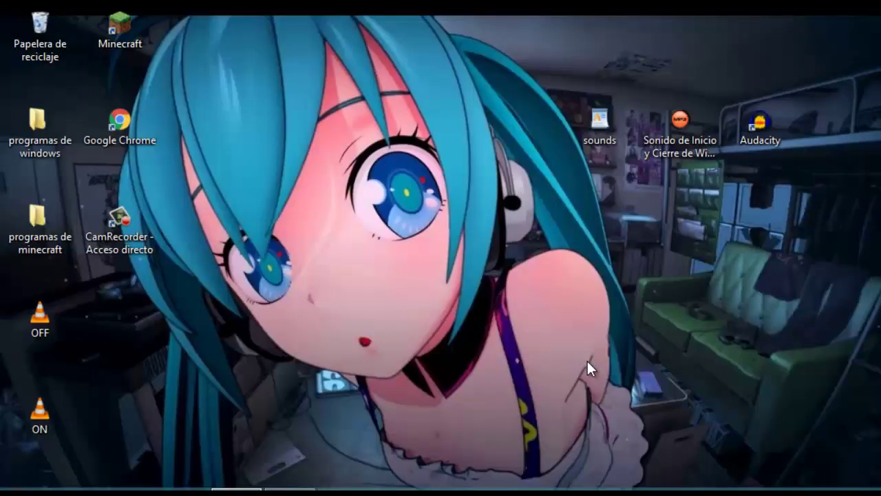
Move the OFF and ON sound files to the middle of the desktop.
mouse_move(160, 288)
mouse_down()
mouse_move(59, 335)
mouse_move(28, 424)
mouse_move(415, 221)
mouse_move(145, 333)
mouse_move(144, 324)
mouse_up()
drag(40, 315, 440, 122)
click(440, 124)
click(439, 220)
click(439, 124)
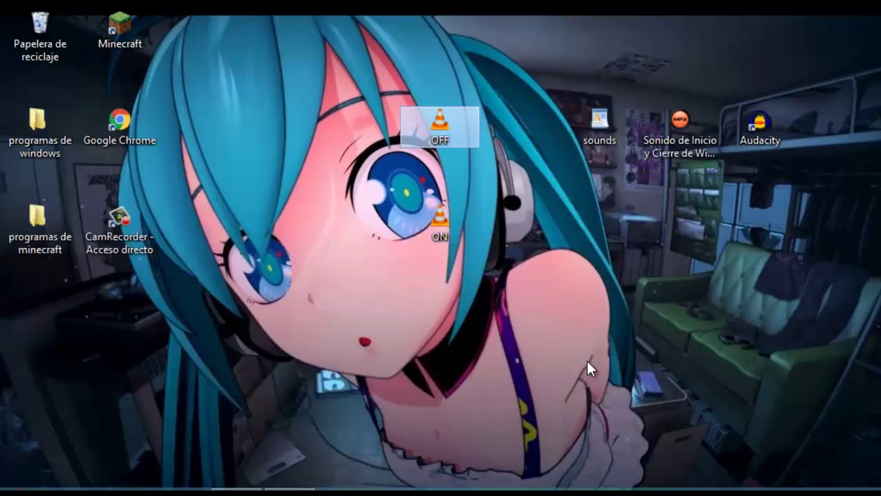
Play ON.ogg and OFF.ogg in VLC to check the clips, closing the player after each.
double_click(439, 222)
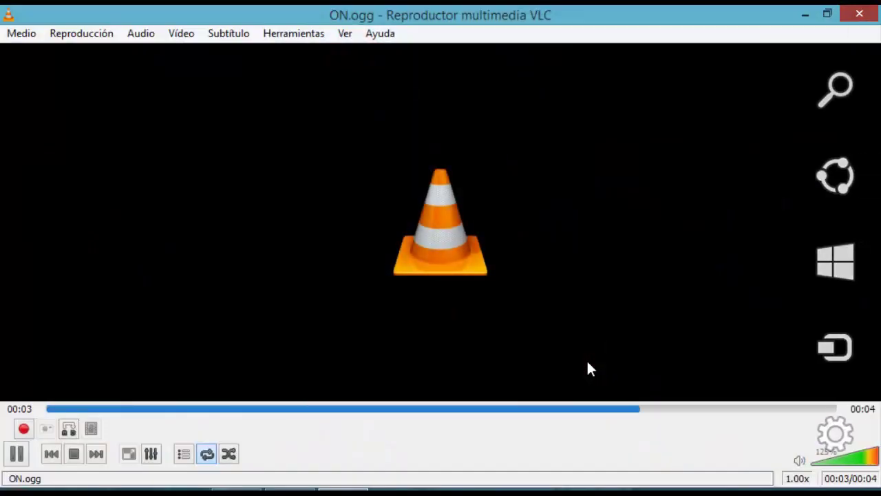
click(859, 14)
double_click(440, 125)
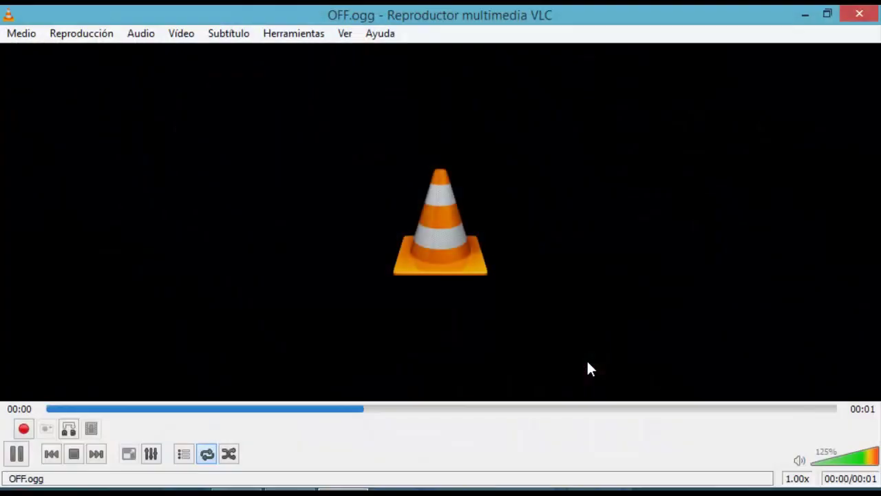
click(859, 14)
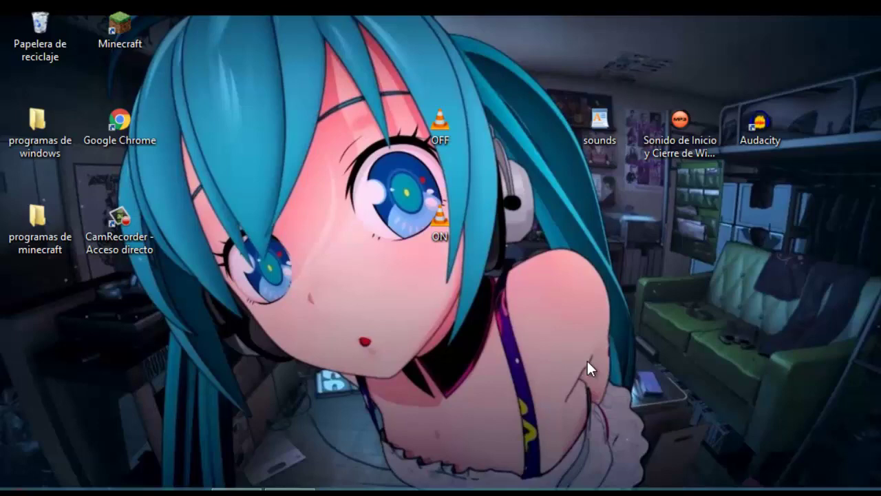
Switch to File Explorer and open the assets\minecraft folder of the Mapa para navidad Pack resource pack.
key(alt+Tab)
key(alt+Left)
key(alt+Left)
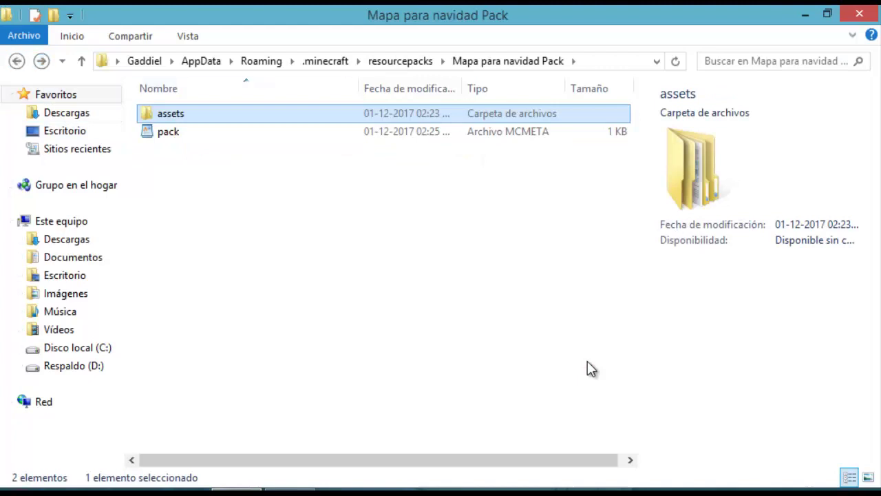
key(Return)
key(Return)
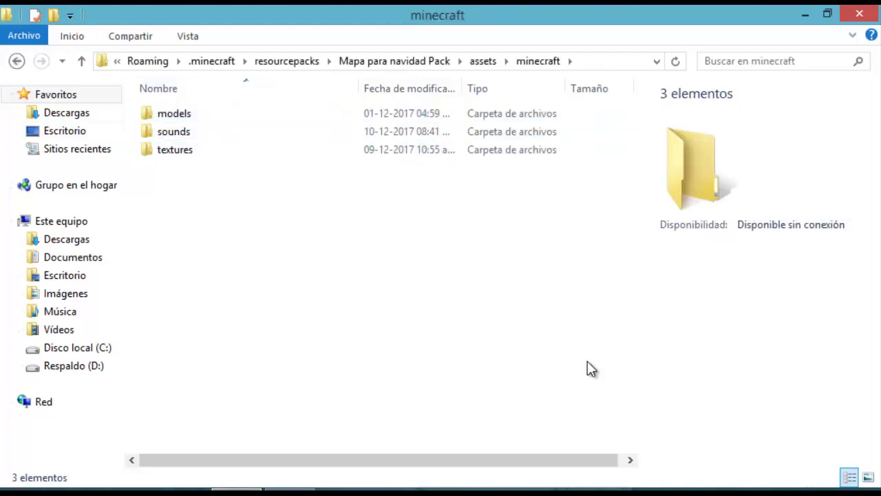
Open the sounds folder and the custom folder inside it.
key(End)
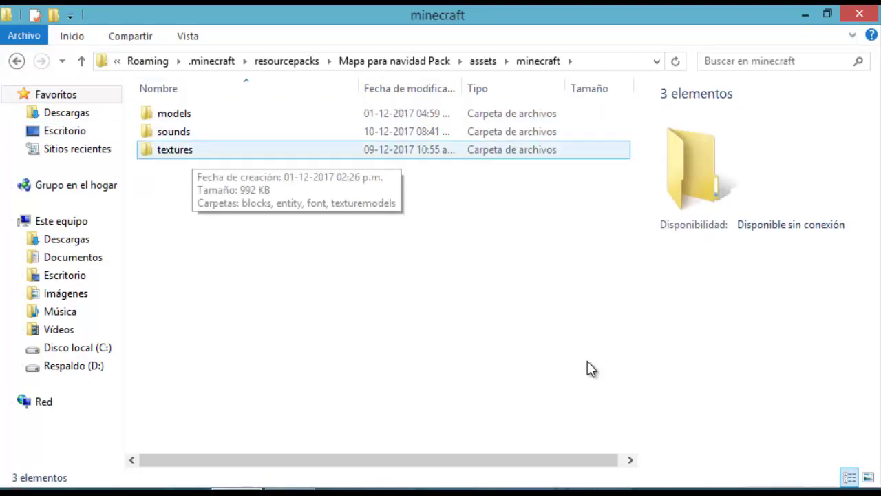
key(Up)
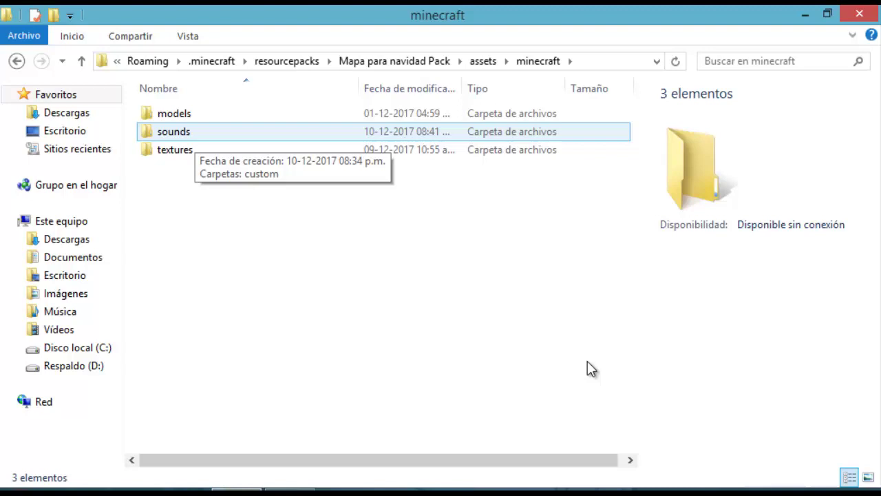
key(Down)
key(Up)
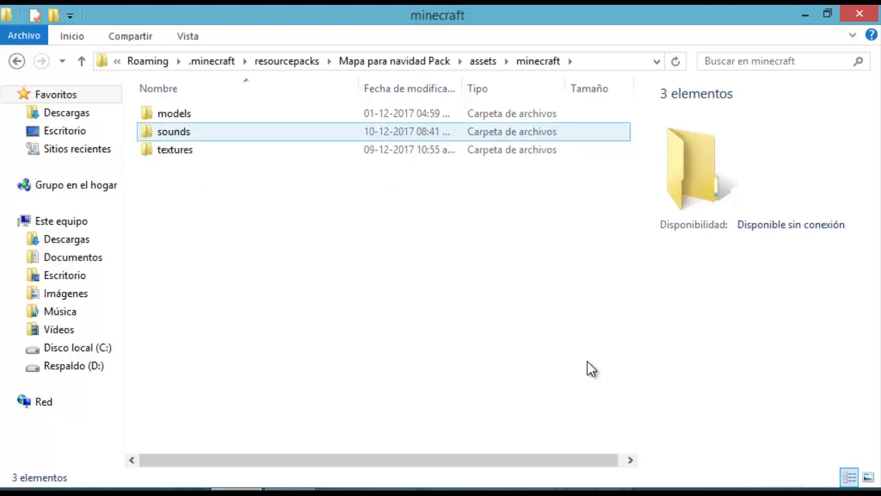
key(Return)
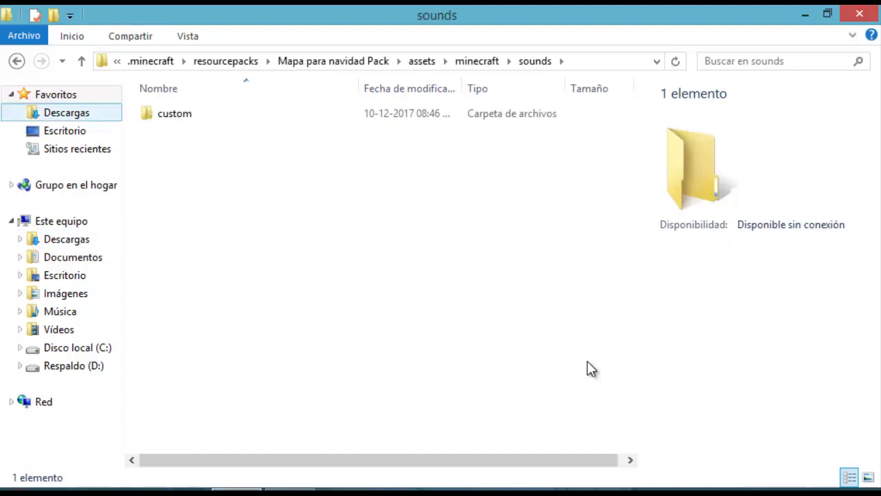
key(Down)
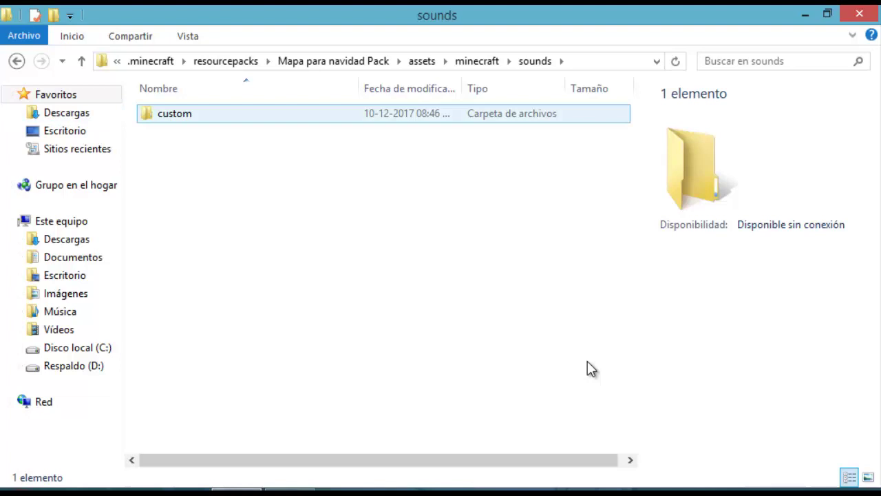
key(Return)
key(BackSpace)
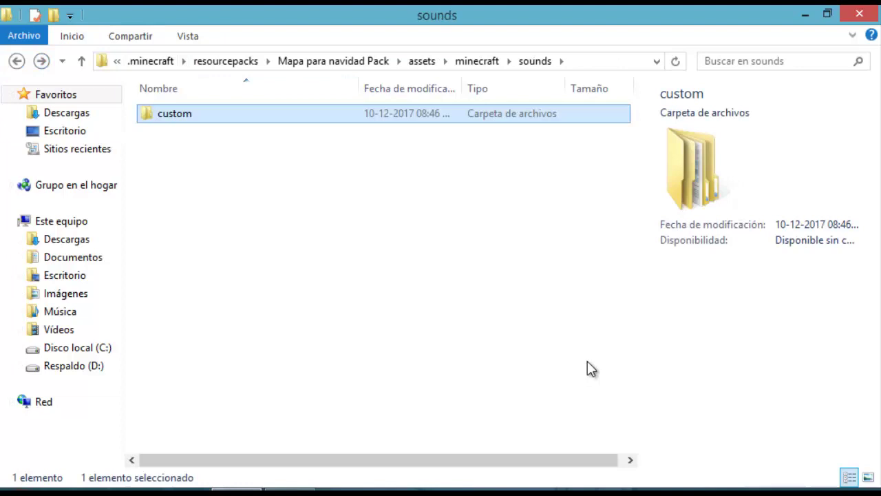
key(Return)
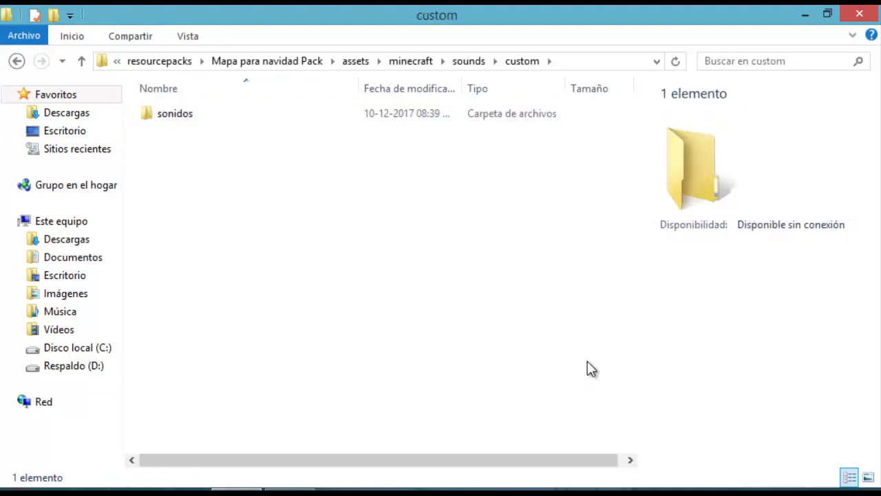
Open the sonidos folder inside the custom folder.
mouse_move(134, 110)
mouse_down()
mouse_move(228, 165)
mouse_move(392, 418)
mouse_up()
key(BackSpace)
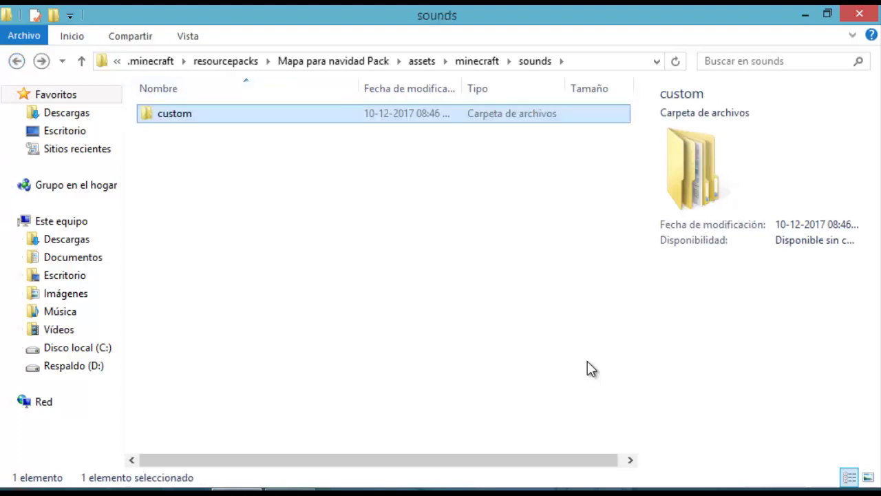
key(Return)
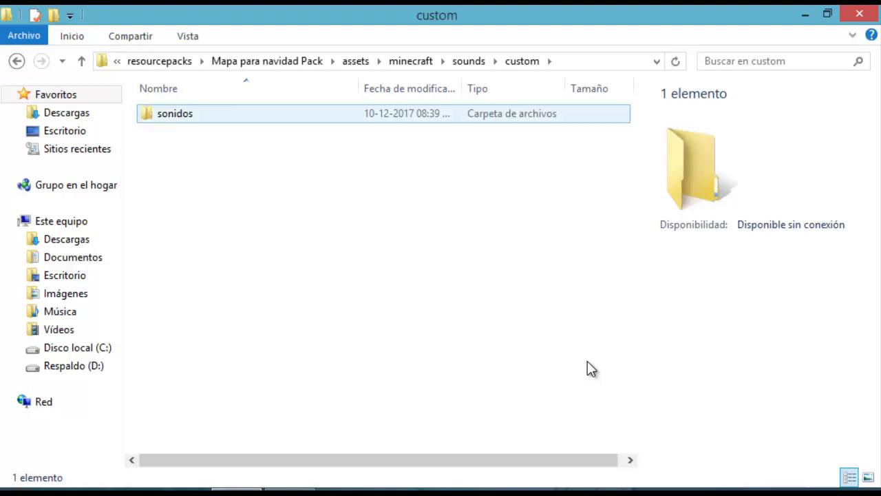
key(Return)
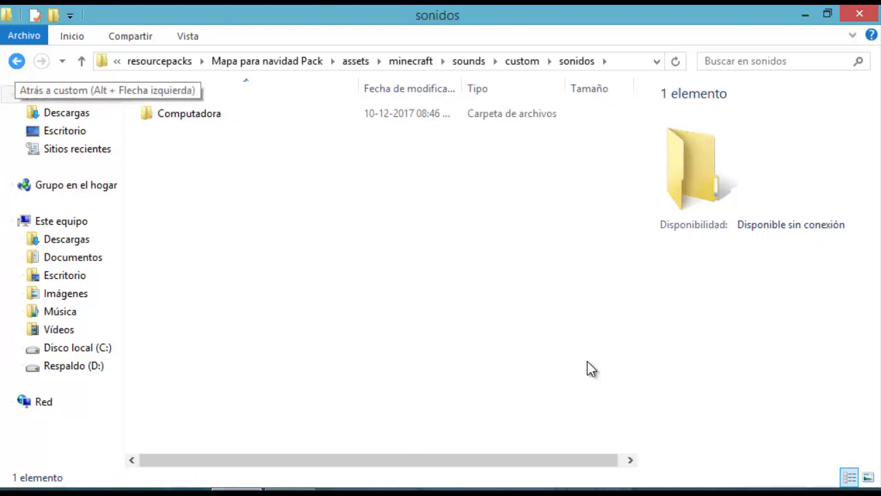
key(alt+Left)
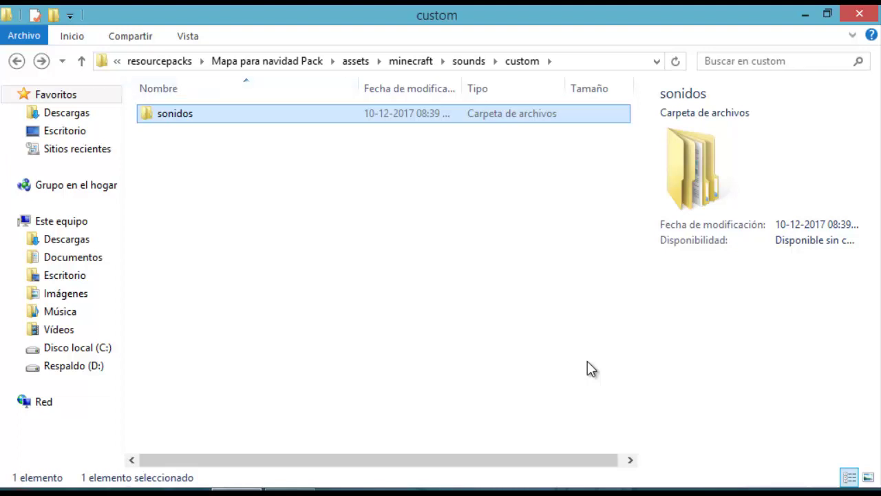
key(Return)
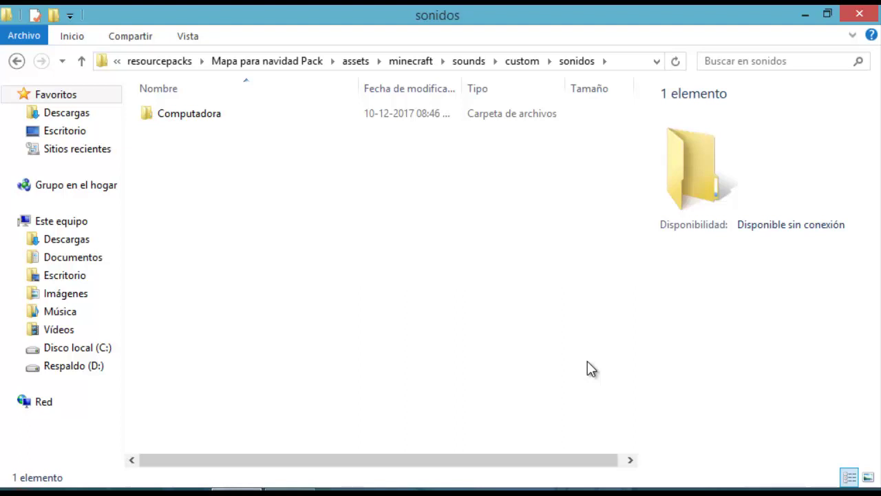
Rename the Computadora folder as computadora, with a lowercase initial.
drag(209, 177, 181, 114)
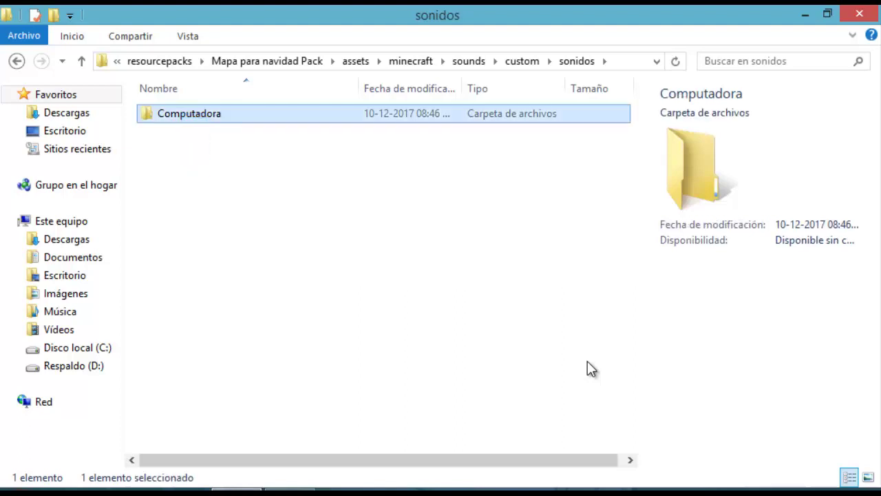
click(591, 369)
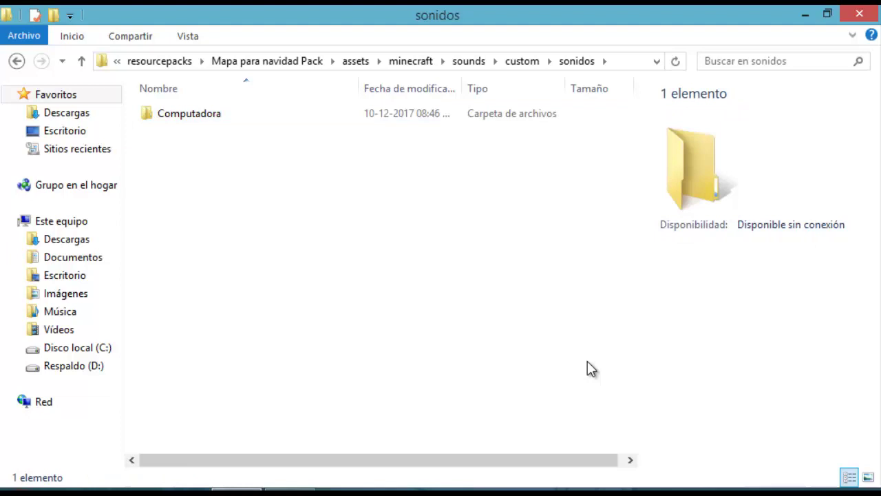
key(Down)
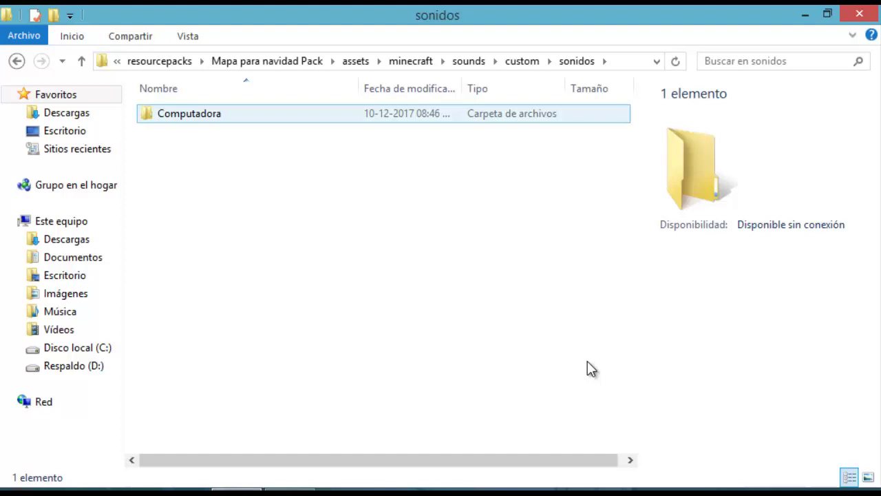
key(space)
key(F2)
key(Home)
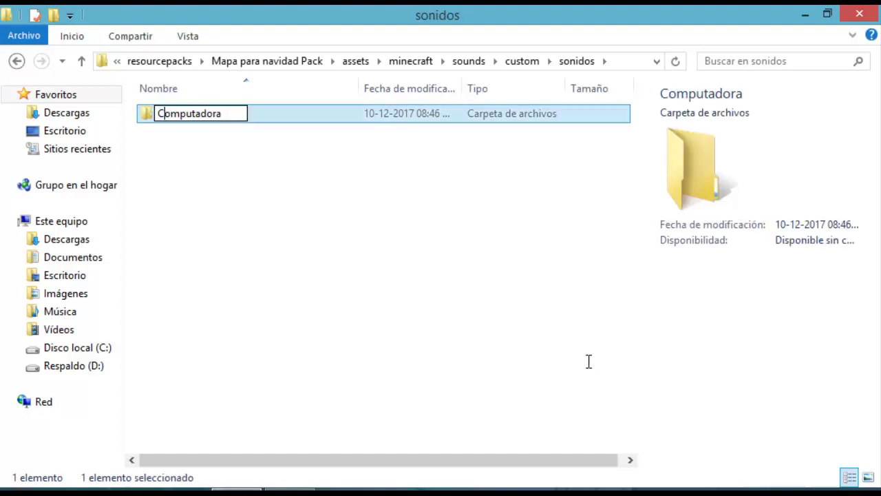
key(Delete)
text(c)
key(Return)
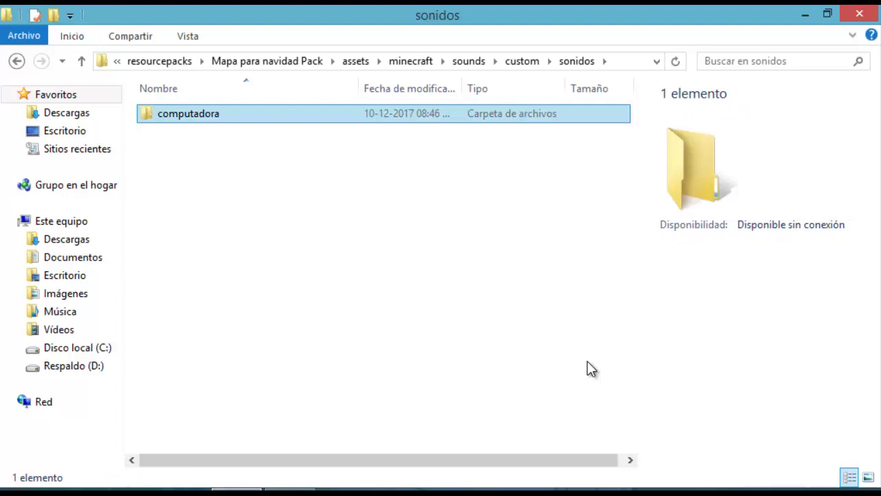
Move the OFF and ON sound files from the desktop into the computadora folder.
key(Return)
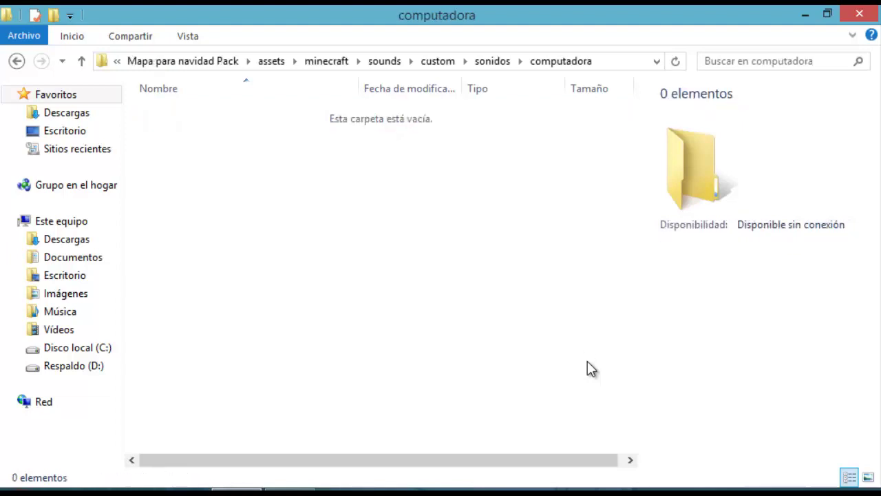
key(super+d)
drag(410, 132, 282, 265)
click(179, 115)
click(588, 368)
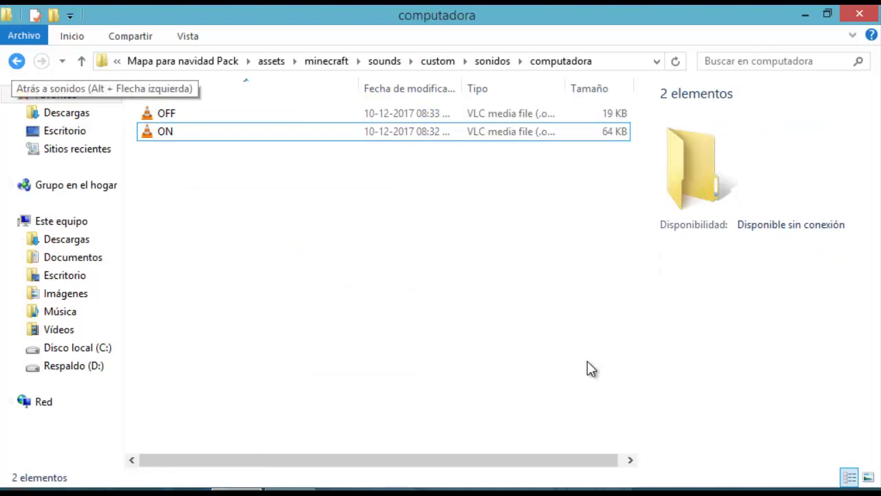
Go back up to the resource pack's assets\minecraft folder.
key(alt+Left)
key(alt+Left)
key(alt+Left)
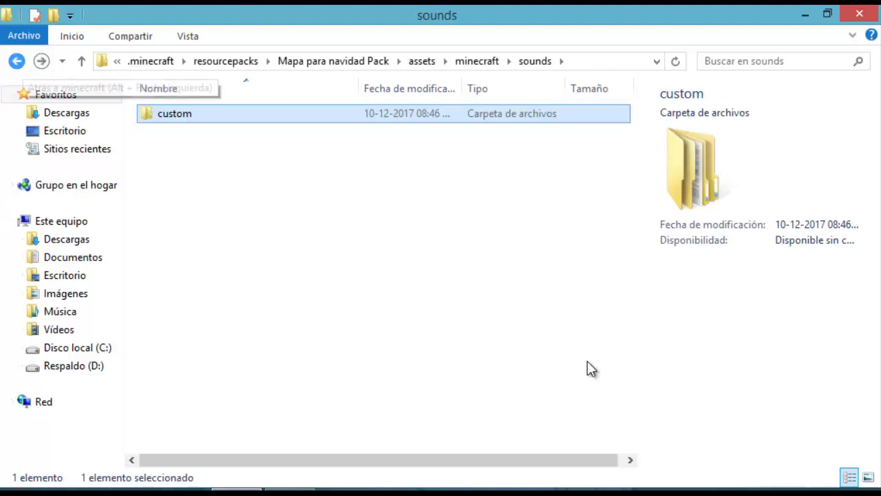
key(alt+Left)
click(591, 369)
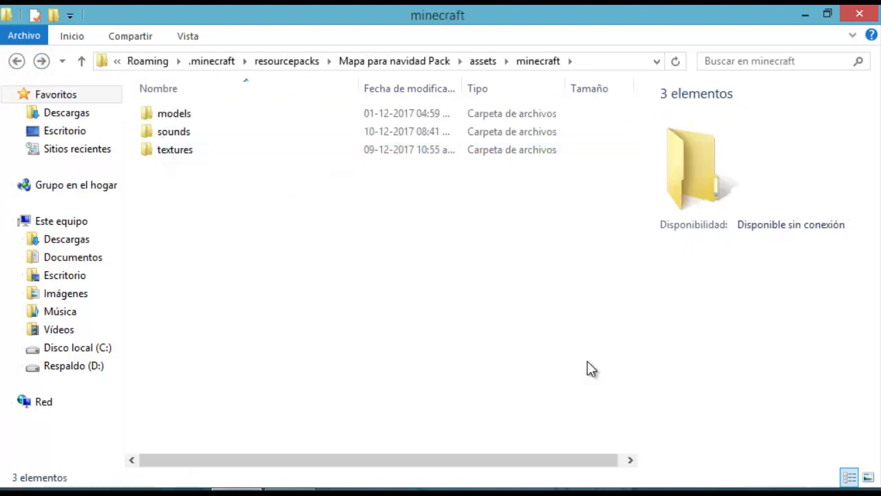
key(s)
key(t)
click(591, 369)
key(t)
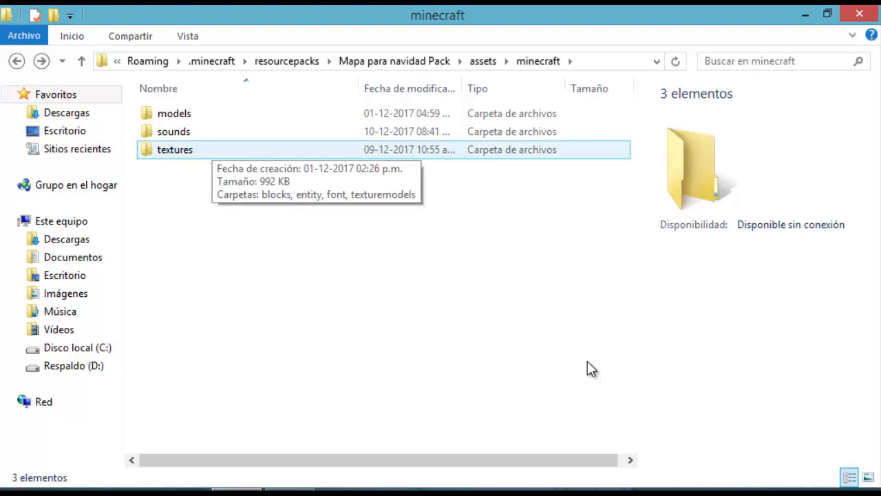
click(591, 369)
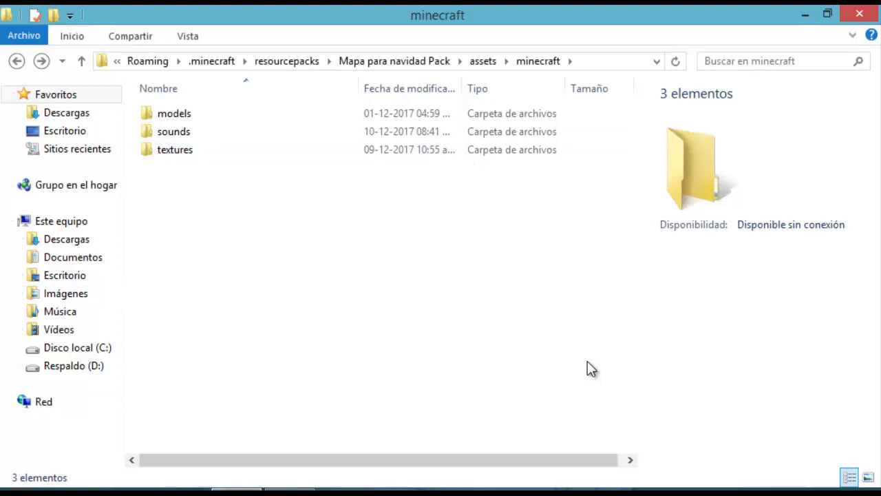
Minimize the folder window and move the sounds file to the middle of the desktop.
click(805, 14)
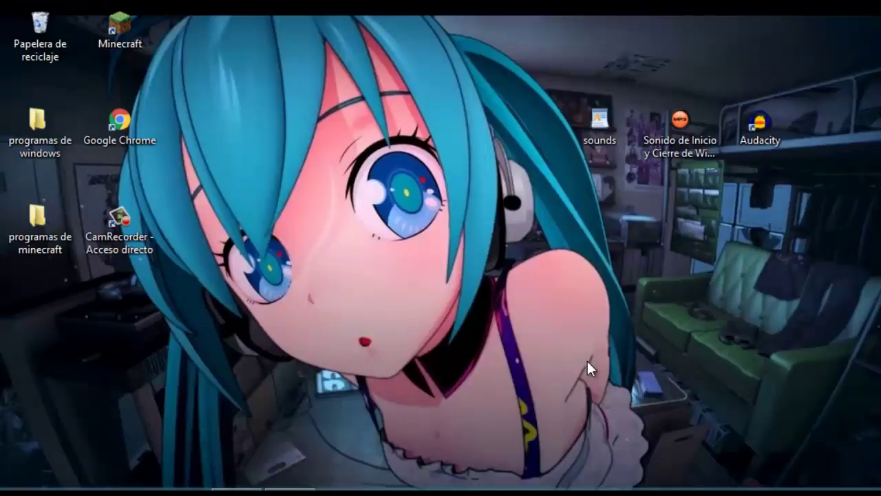
mouse_move(599, 124)
mouse_down()
mouse_move(435, 123)
mouse_move(512, 73)
mouse_move(439, 131)
mouse_up()
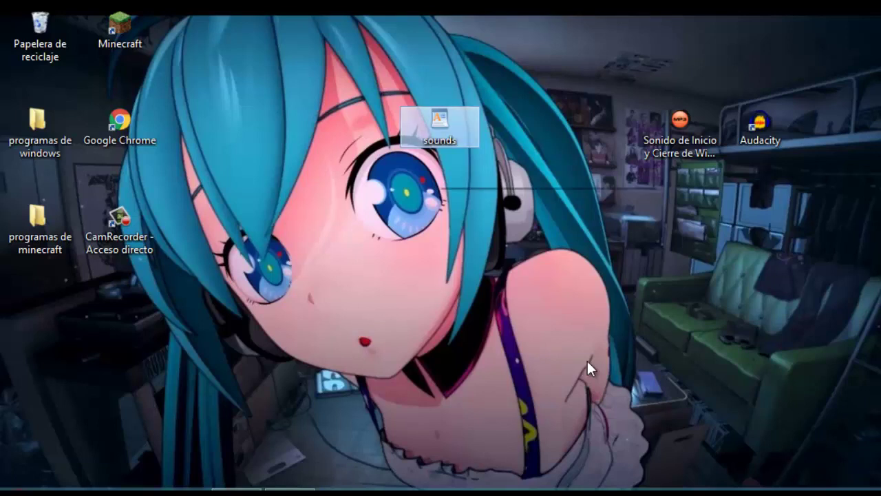
key(shift+F10)
key(Down)
key(Down)
key(Down)
key(Down)
key(Down)
key(Down)
key(Escape)
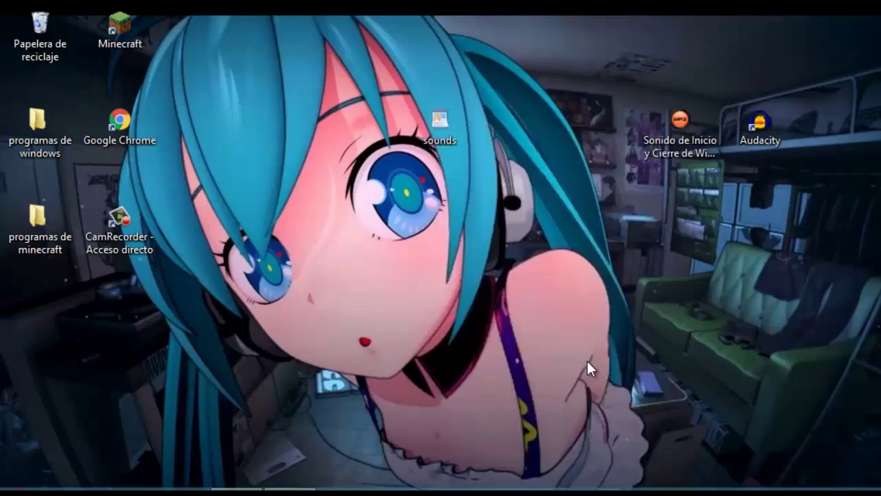
Cut the sounds.json file on the desktop.
key(shift+F10)
key(Down)
key(Down)
key(Down)
key(Down)
key(Down)
key(Down)
key(Down)
key(Down)
key(Down)
key(Down)
key(Down)
key(Down)
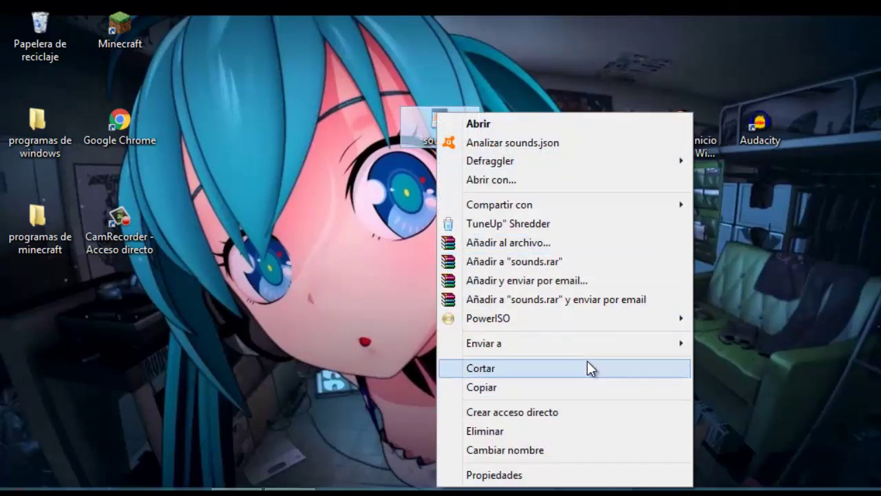
key(Return)
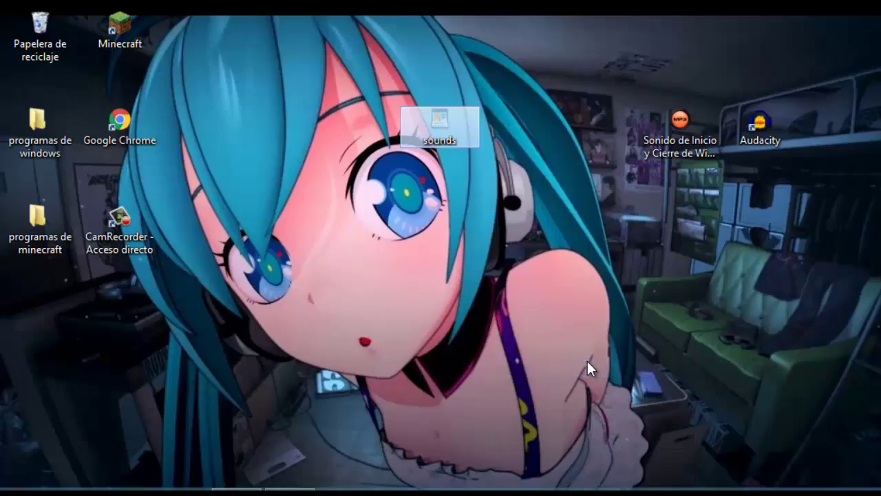
Paste the cut sounds.json file into the resource pack's assets\minecraft folder.
key(alt+Tab)
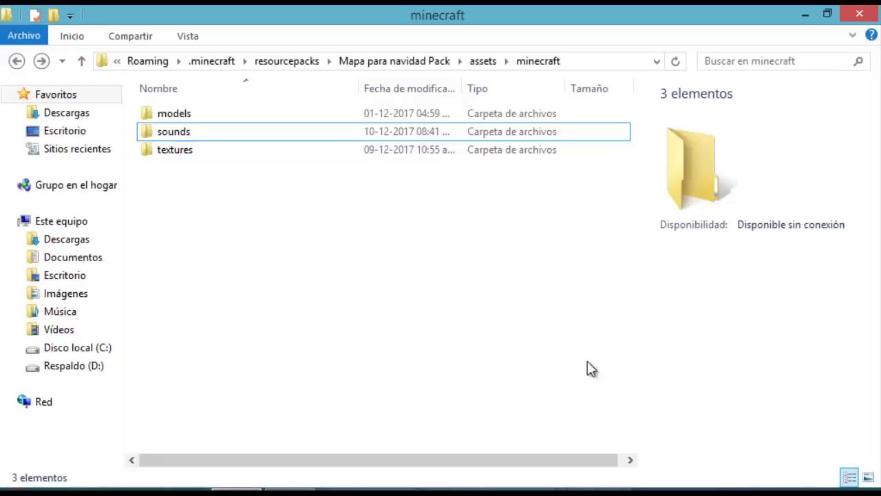
key(BackSpace)
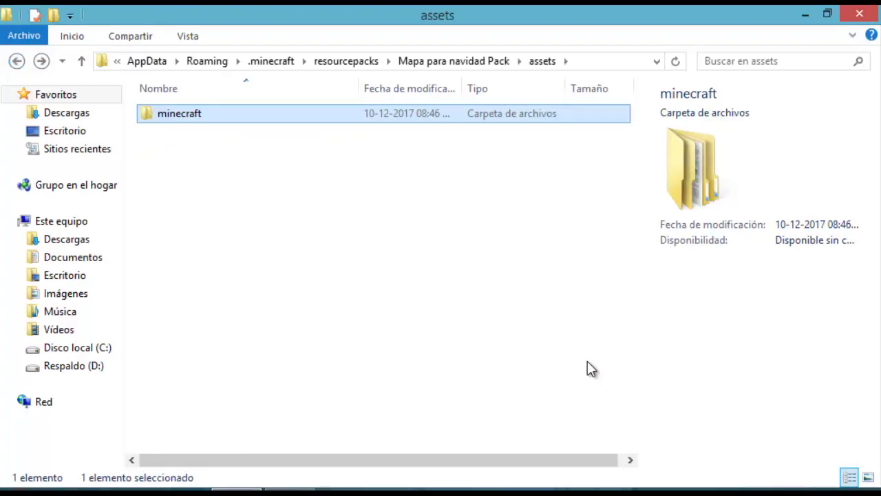
key(Return)
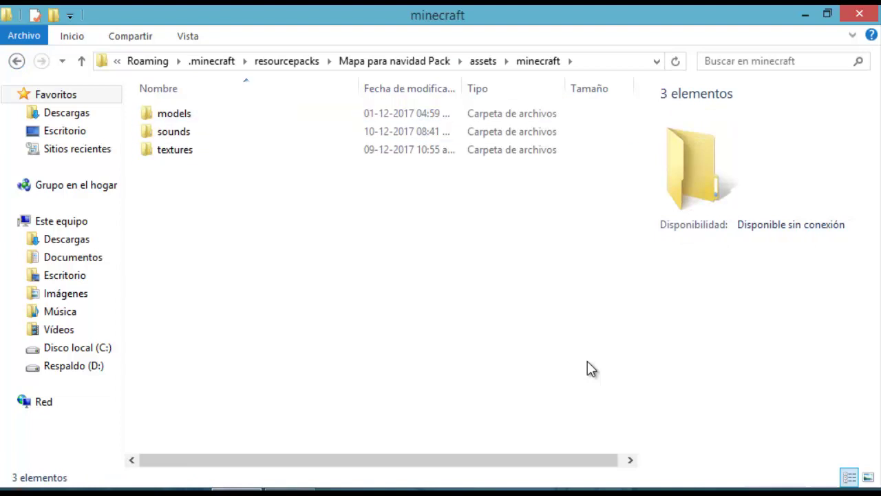
key(Menu)
key(p)
key(p)
key(Up)
key(Return)
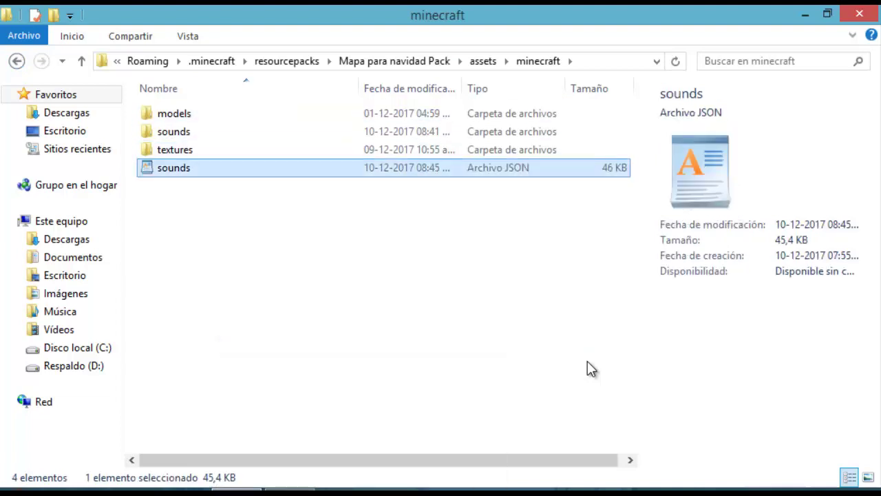
Open the sounds JSON file from the minecraft folder in WordPad.
key(Up)
key(Up)
key(Up)
key(Down)
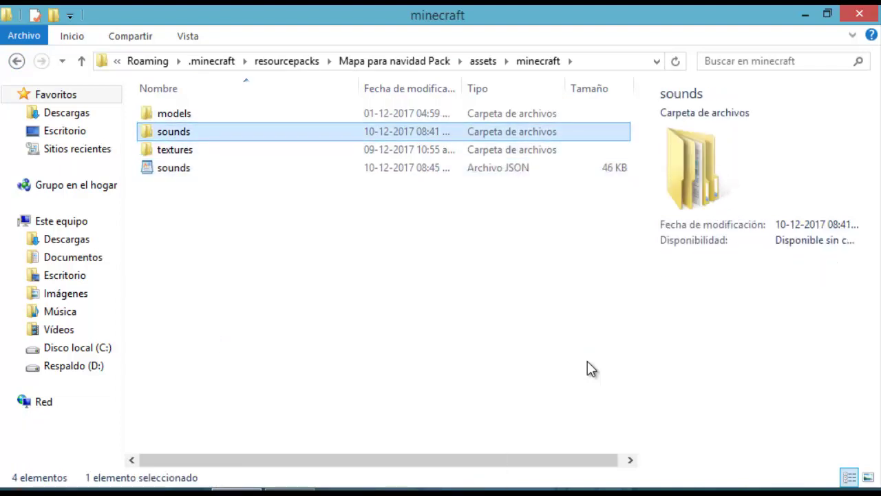
click(591, 369)
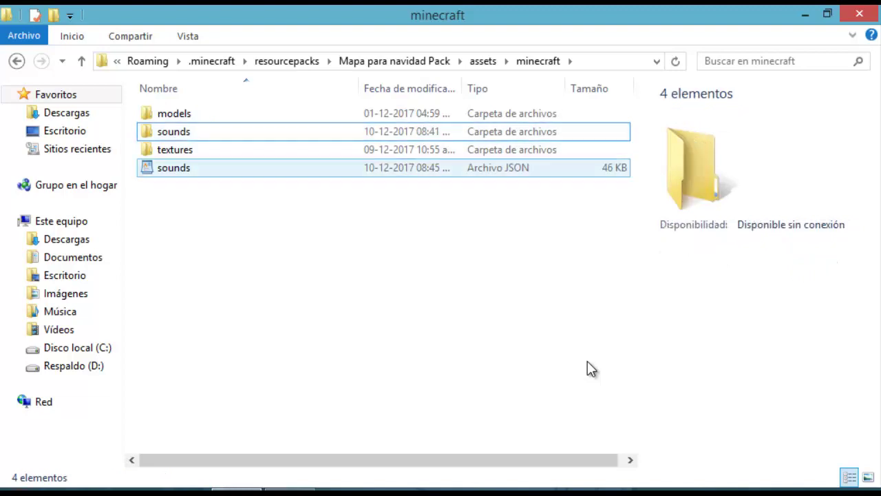
mouse_move(180, 168)
mouse_down()
mouse_move(194, 138)
mouse_move(208, 195)
mouse_move(206, 188)
mouse_up()
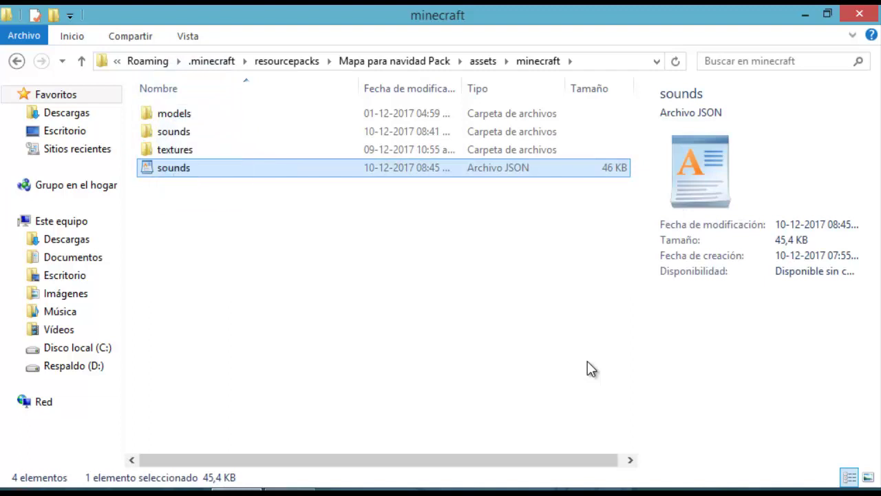
click(591, 369)
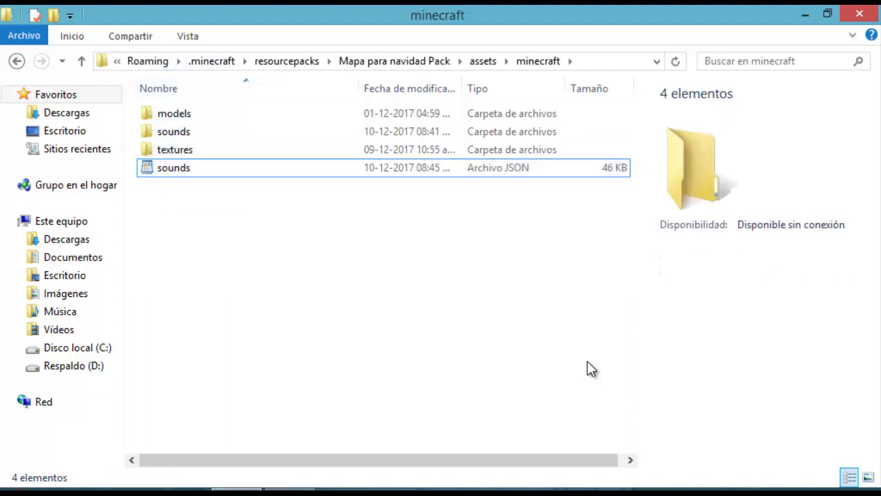
click(180, 168)
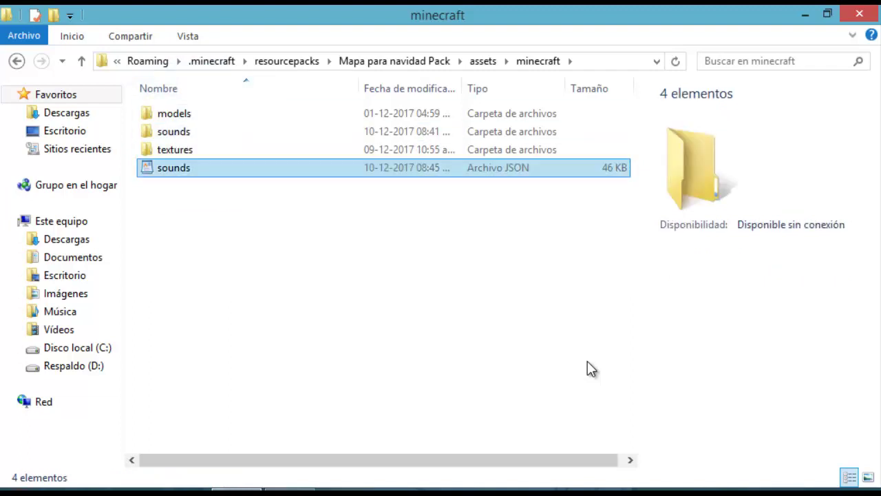
key(Return)
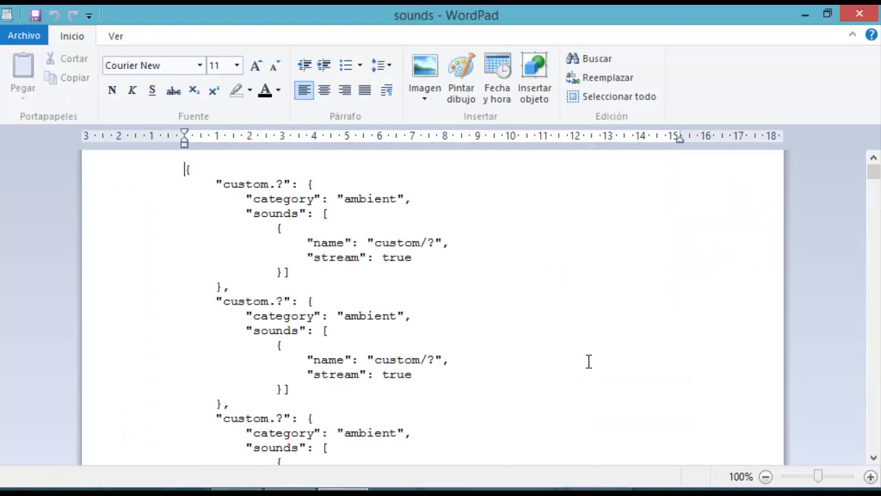
Look through the sound entries in the sounds file and come back to its beginning.
scroll(588, 361, down, 2)
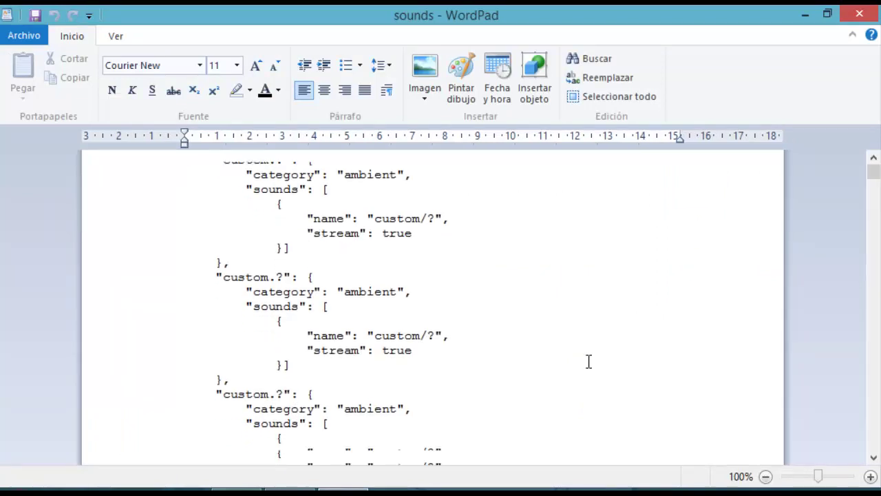
scroll(589, 361, up, 2)
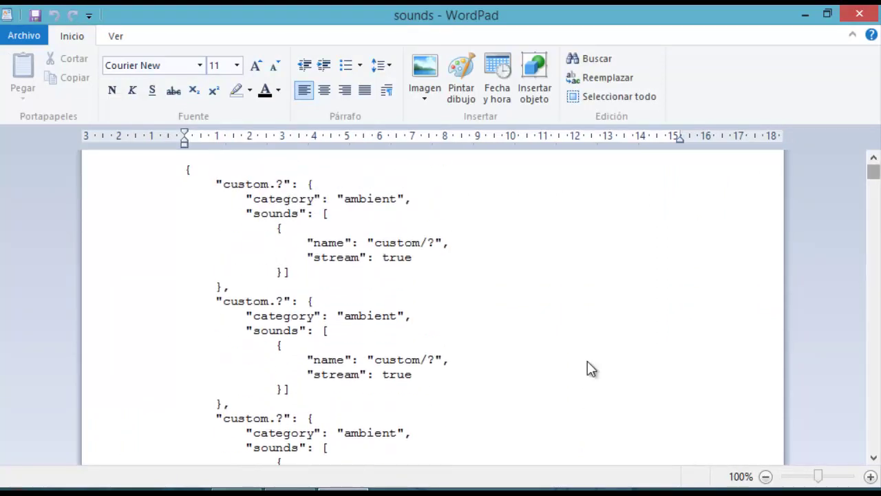
scroll(590, 368, down, 4)
scroll(590, 367, down, 3)
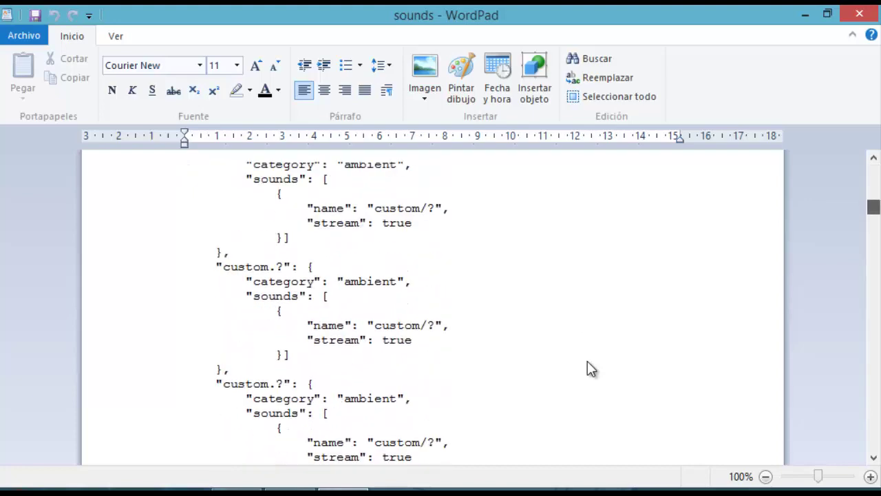
scroll(590, 369, down, 1)
scroll(590, 368, down, 12)
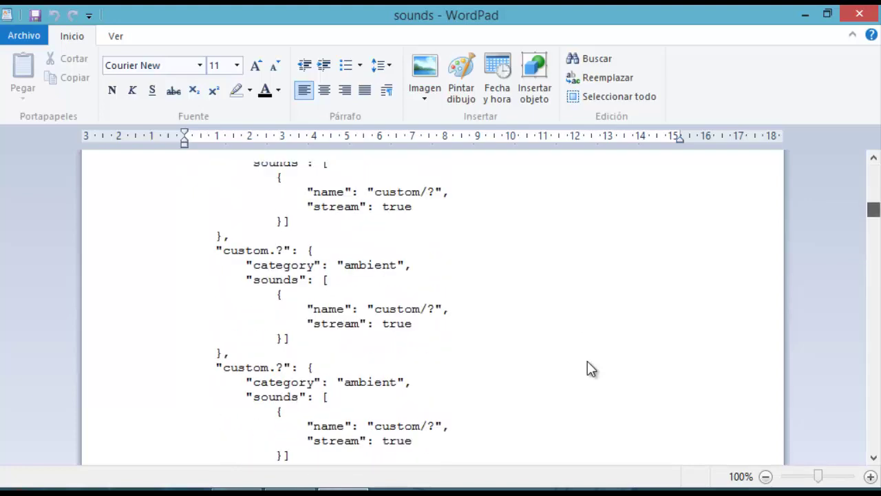
scroll(590, 368, up, 12)
scroll(590, 368, down, 15)
scroll(590, 368, up, 20)
scroll(590, 369, up, 2)
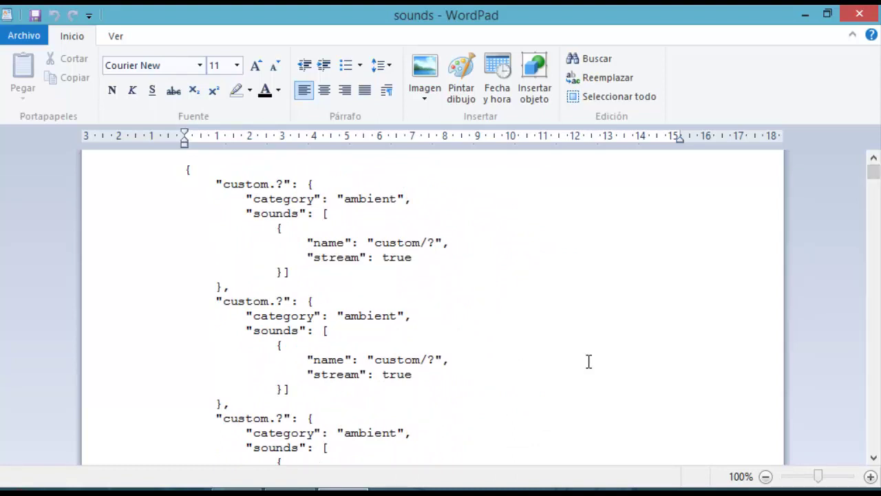
Switch to the folder window, check the contents of the sounds folder, and return to the minecraft folder.
key(alt+Tab)
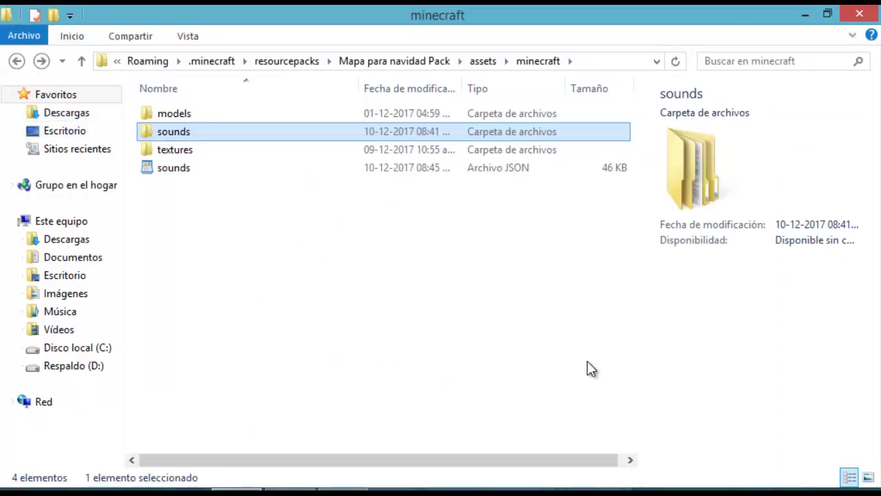
key(Down)
key(Up)
key(Return)
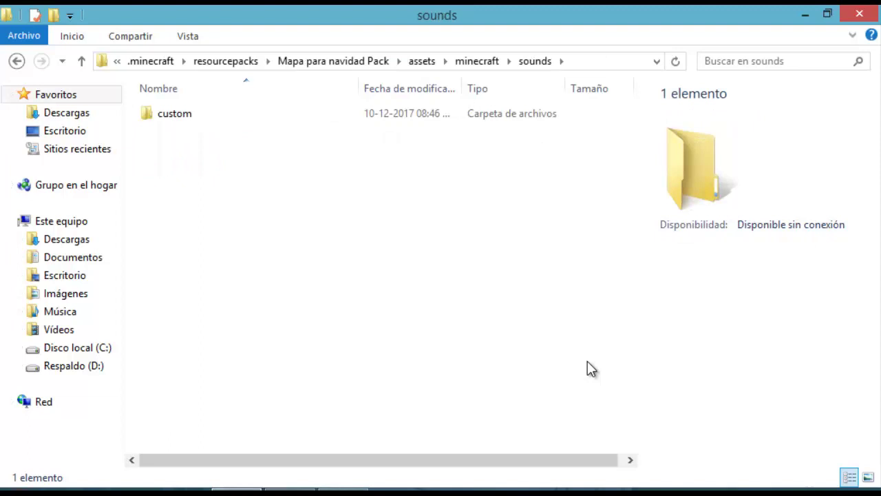
key(Down)
key(shift+Tab)
key(shift+Tab)
key(shift+Tab)
key(shift+Tab)
key(shift+Tab)
key(shift+Tab)
key(shift+Tab)
key(Return)
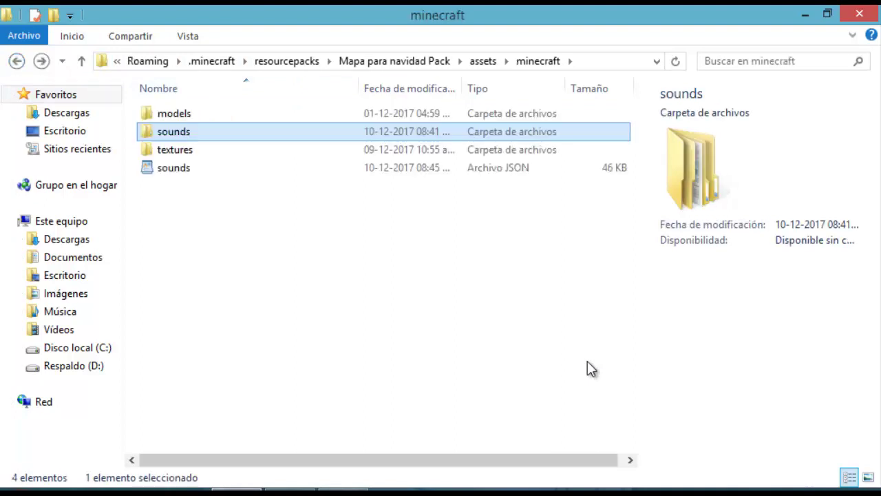
Return to WordPad and highlight the ? placeholder and the word custom in the first entry's "custom.?" key.
key(alt+Tab)
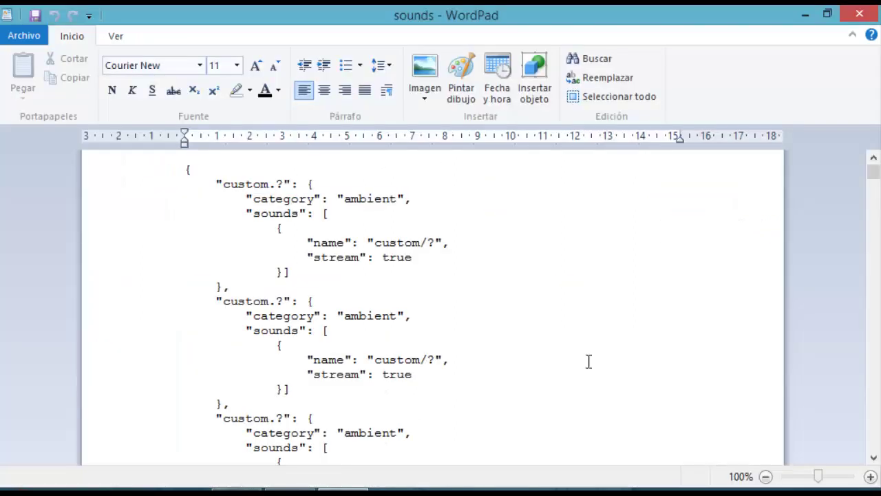
key(Down)
key(End)
key(Left)
key(Left)
key(Left)
key(Left)
key(shift+Left)
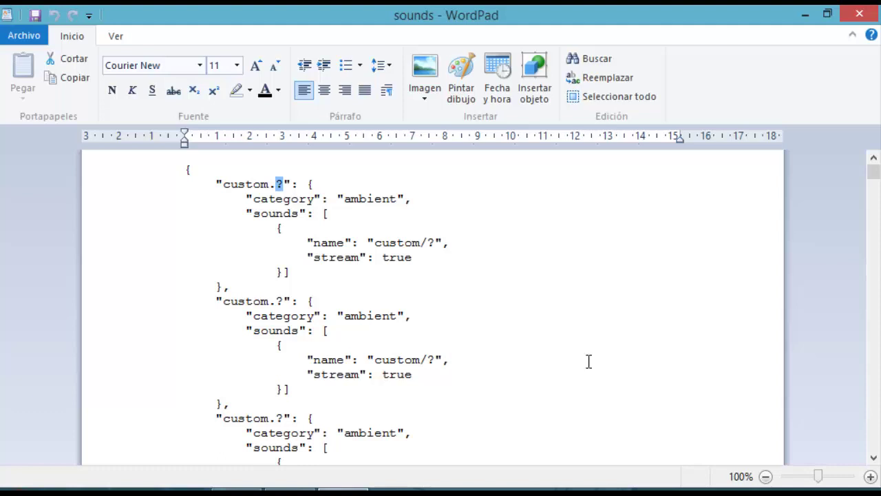
key(Left)
key(Left)
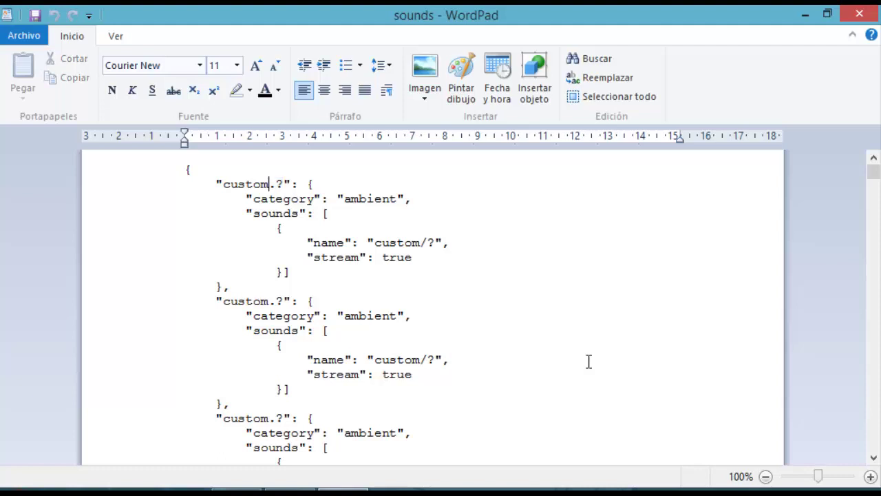
key(ctrl+shift+Left)
Compare the placeholder entries with the completed ones further down, such as custom.herramienta and custom.gancho2.
scroll(589, 362, down, 3)
scroll(588, 362, up, 3)
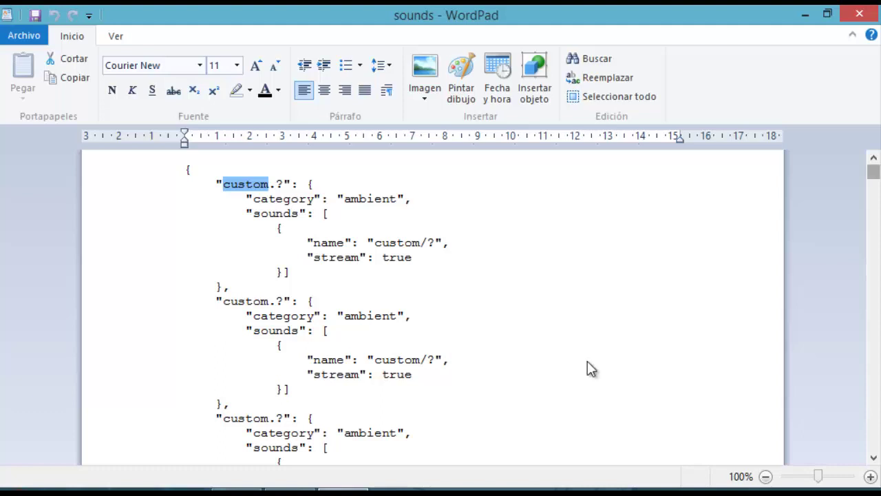
scroll(589, 368, down, 15)
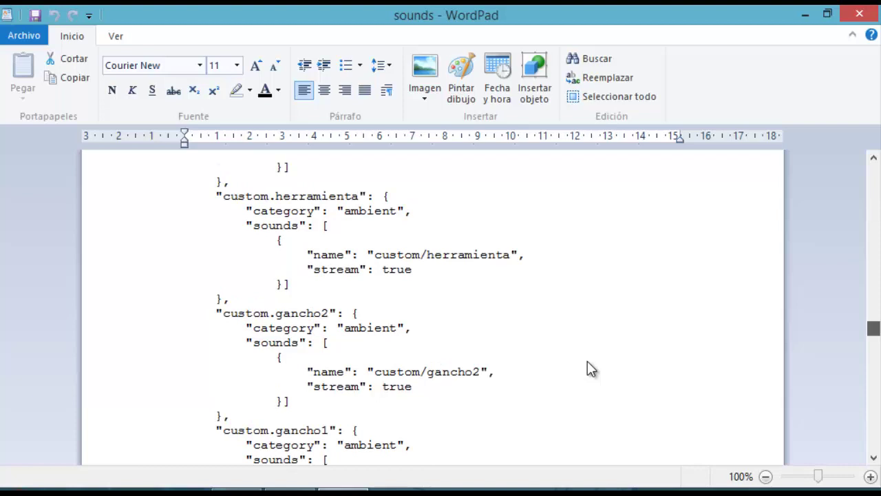
scroll(591, 368, up, 15)
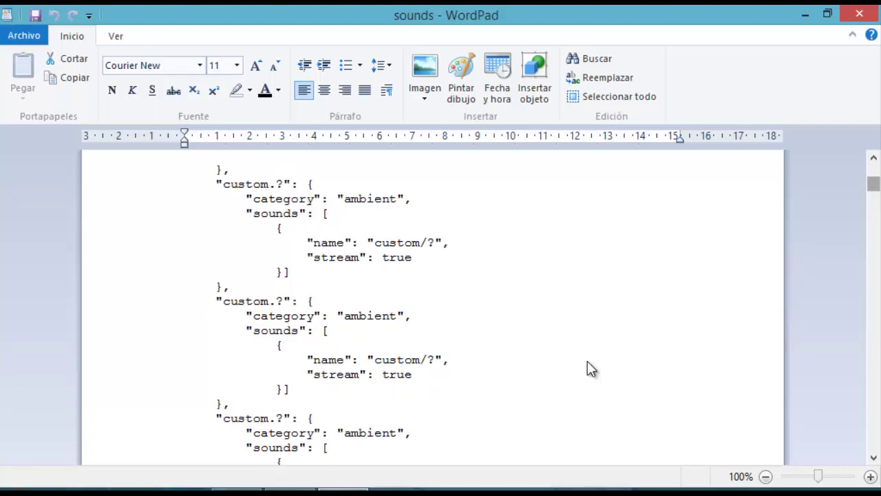
scroll(591, 369, down, 5)
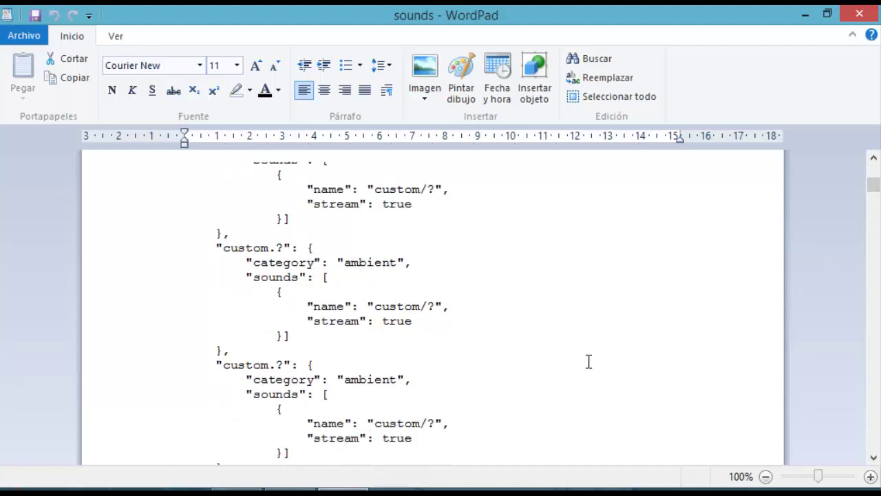